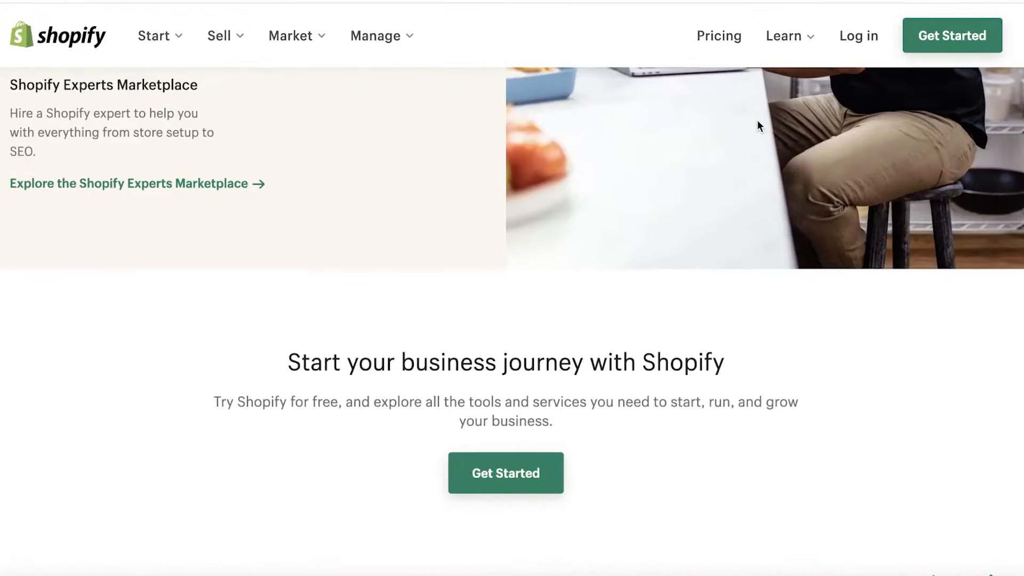
# Step: Scroll the Shopify homepage and bring up the free 14-day trial signup form
pyautogui.scroll(-5, 758, 123)
pyautogui.scroll(15, 759, 123)
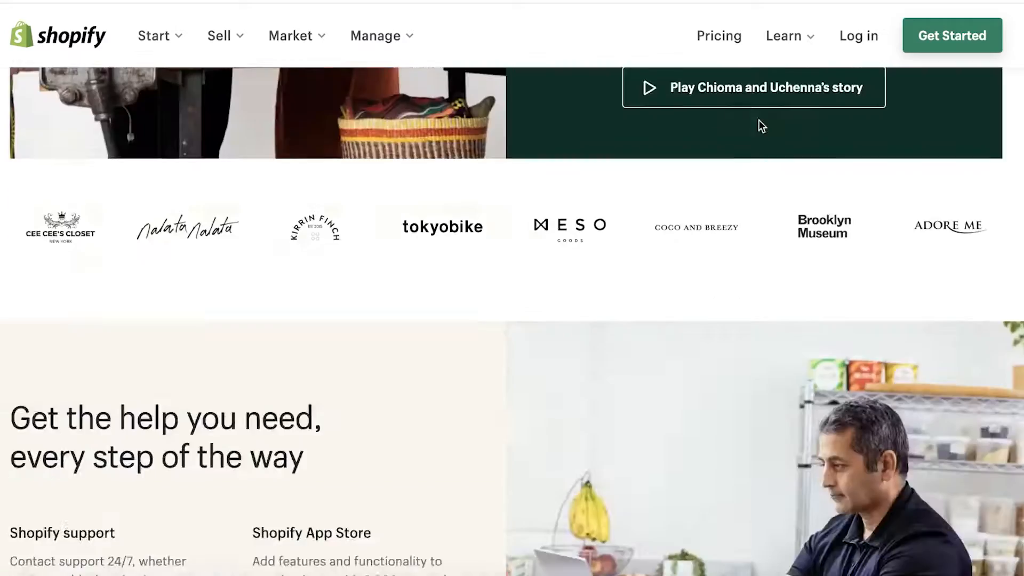
pyautogui.scroll(15, 760, 129)
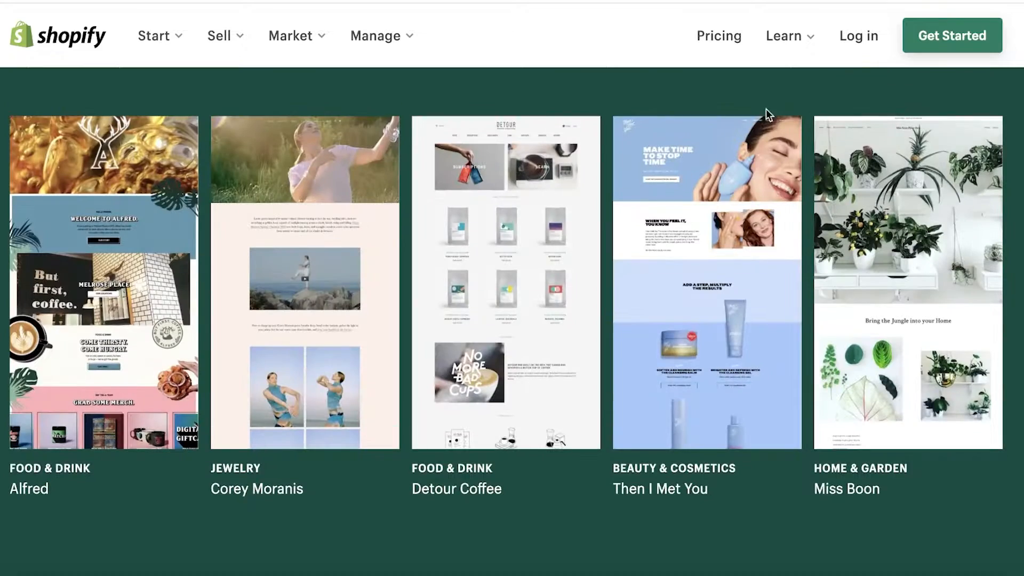
pyautogui.scroll(5, 887, 64)
pyautogui.click(926, 46)
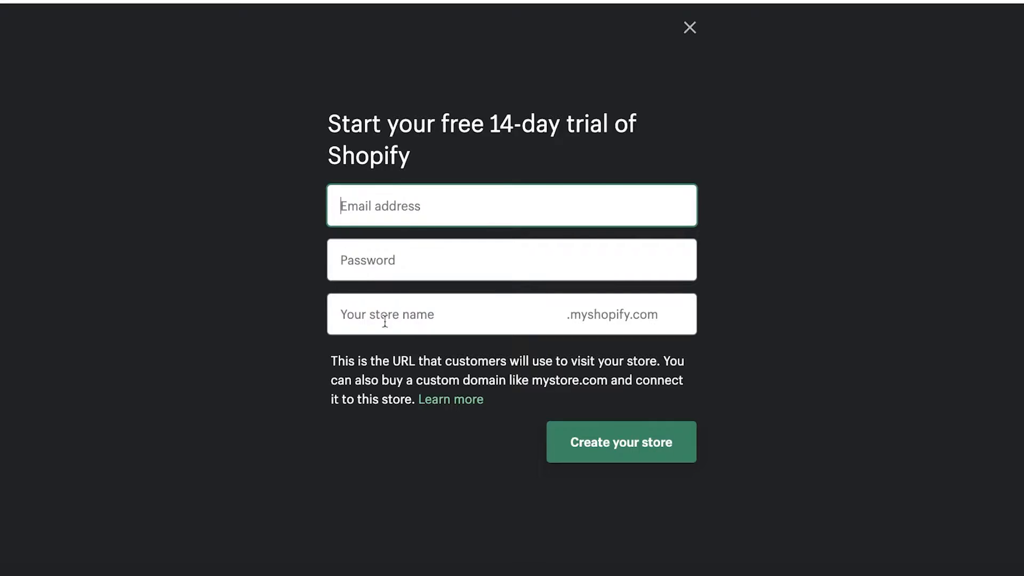
# Step: Close the trial signup form to land on the janedoeess store's admin home
pyautogui.click(694, 31)
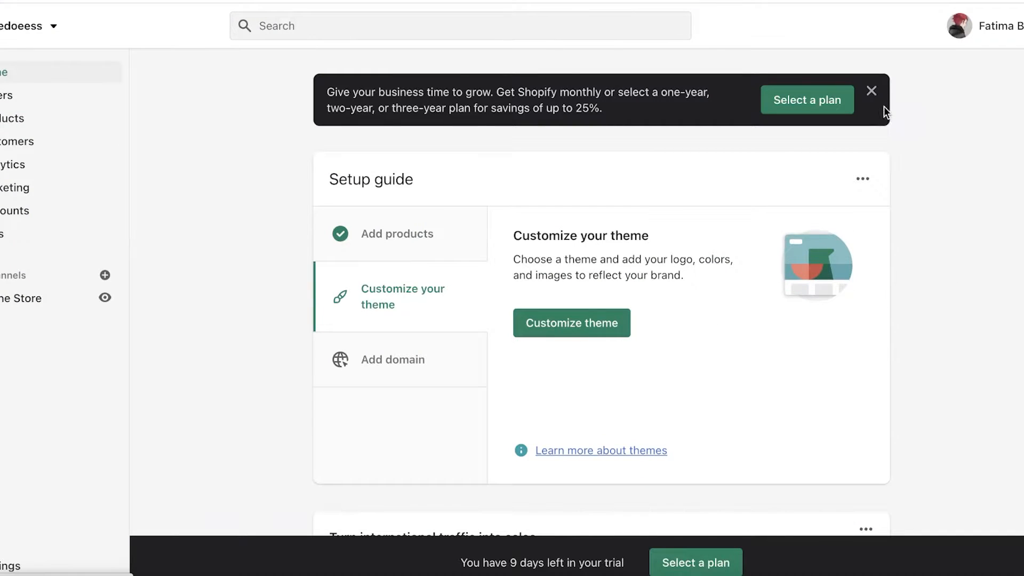
# Step: Dismiss the Select a plan banner and close the store-switching notice
pyautogui.click(871, 91)
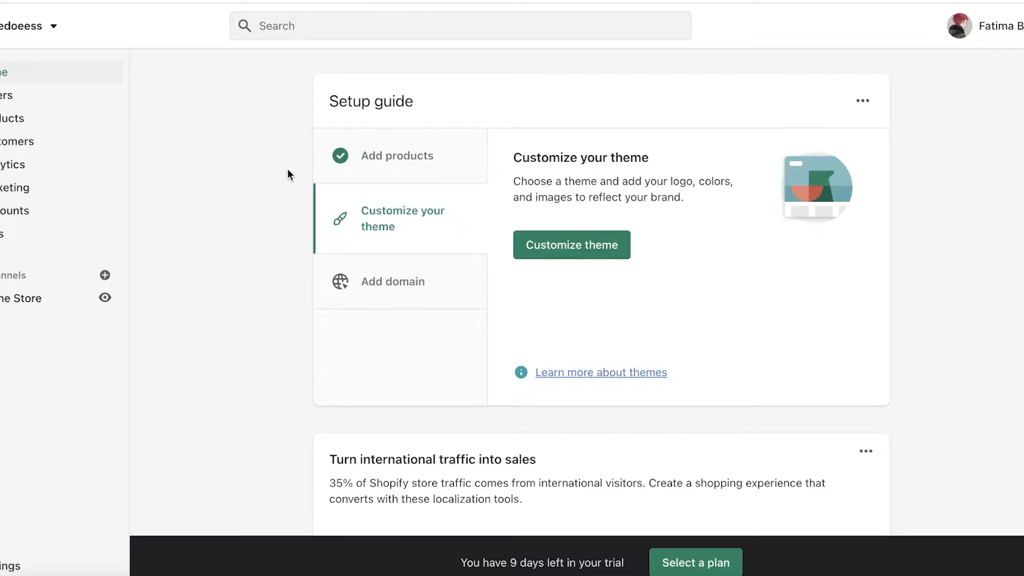
pyautogui.click(33, 37)
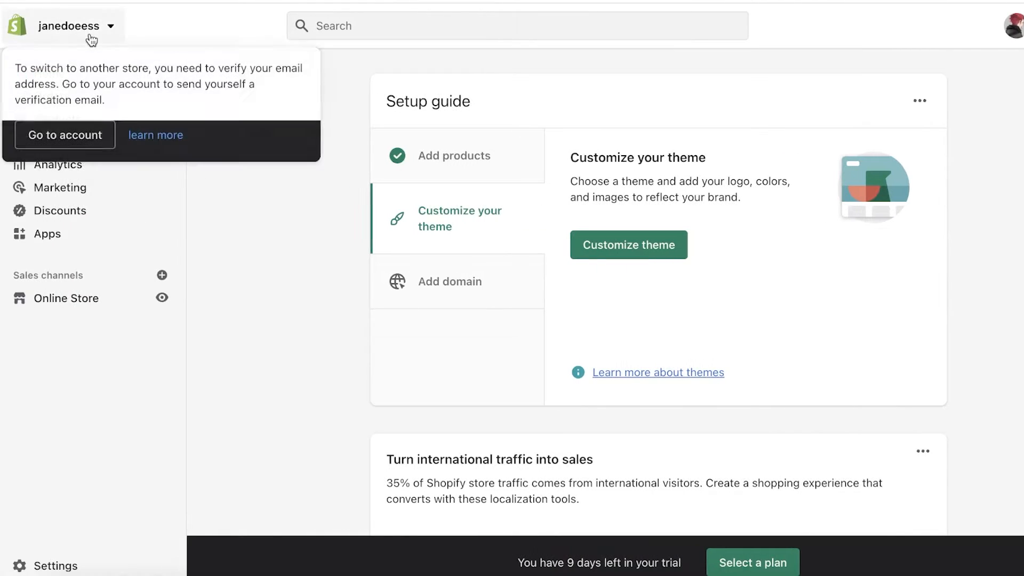
pyautogui.click(264, 236)
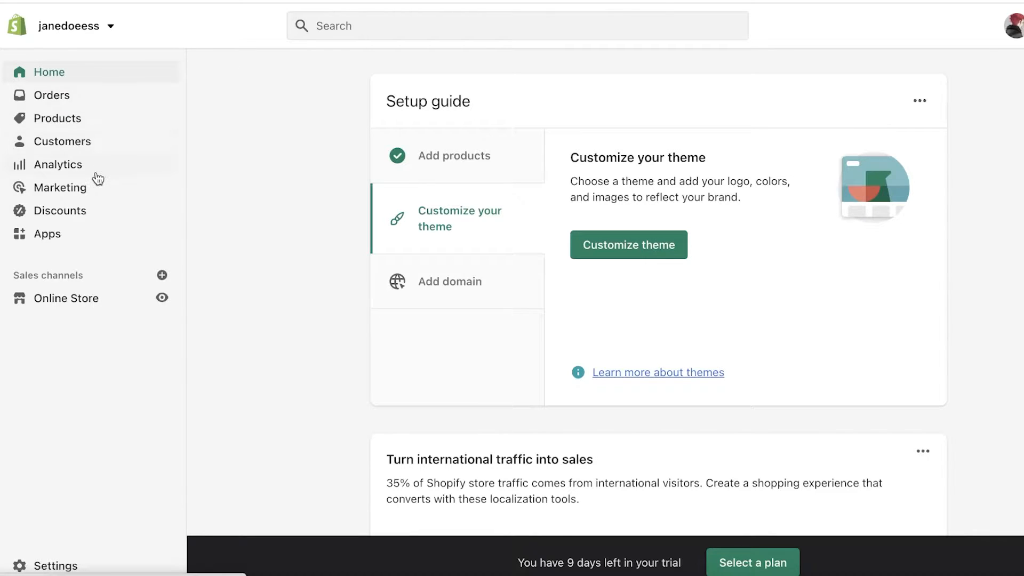
# Step: Open the Apps section and scroll through its recommendations
pyautogui.click(75, 245)
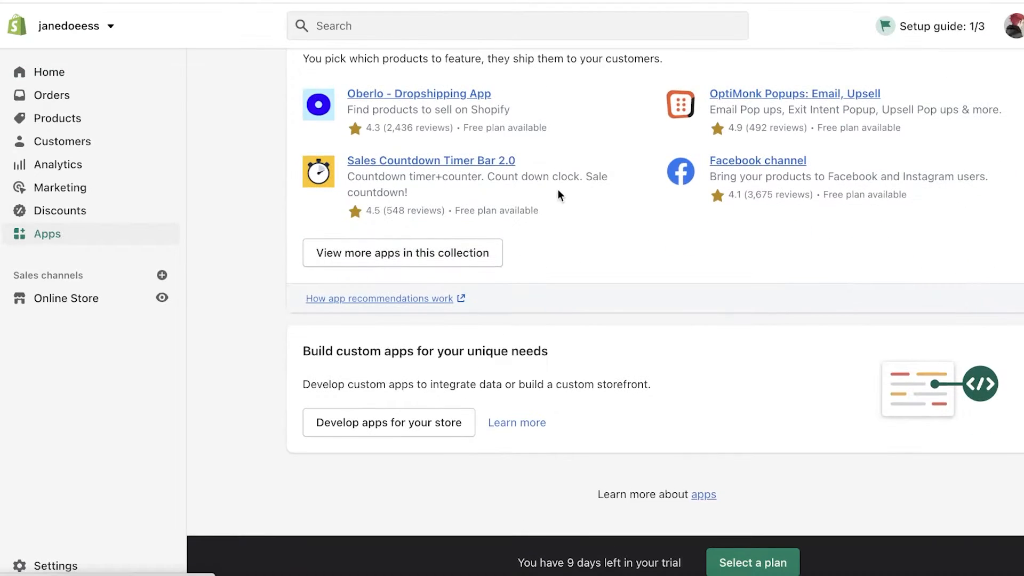
pyautogui.scroll(-7, 402, 277)
pyautogui.scroll(1, 402, 277)
# Step: Back on Home, dismiss the plan banner and remove the Setup guide card
pyautogui.click(60, 73)
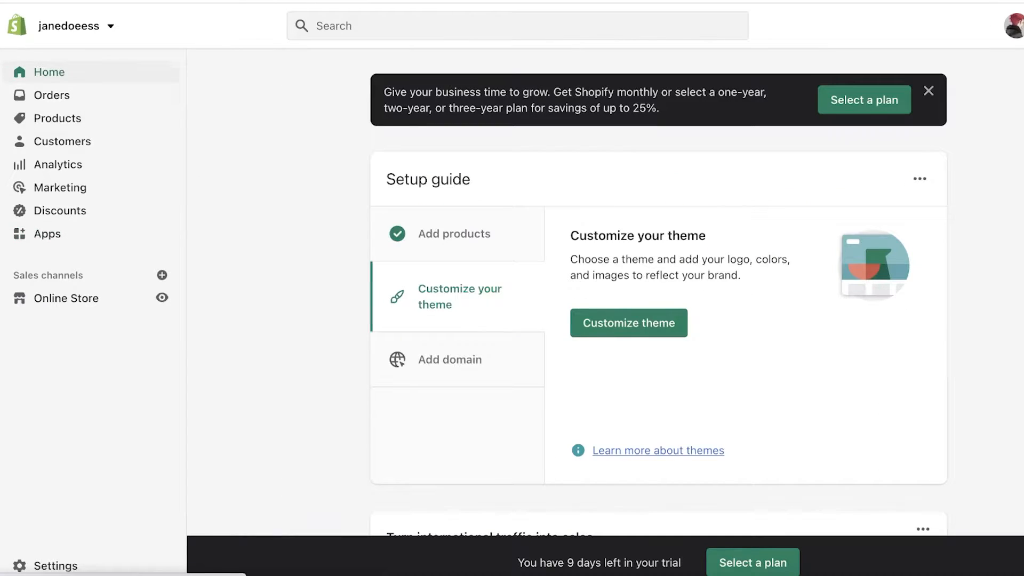
pyautogui.click(928, 92)
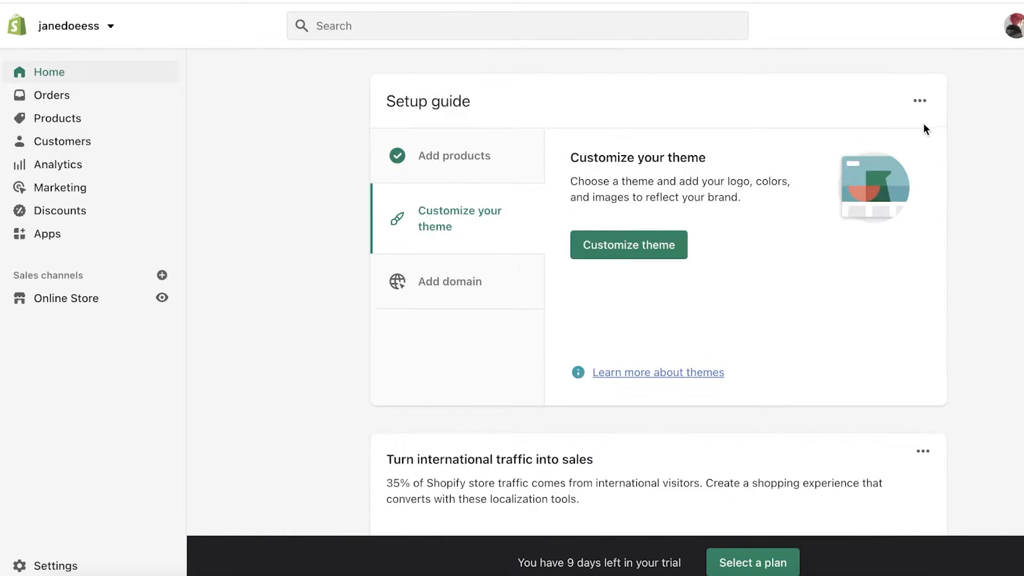
pyautogui.click(920, 101)
pyautogui.click(913, 133)
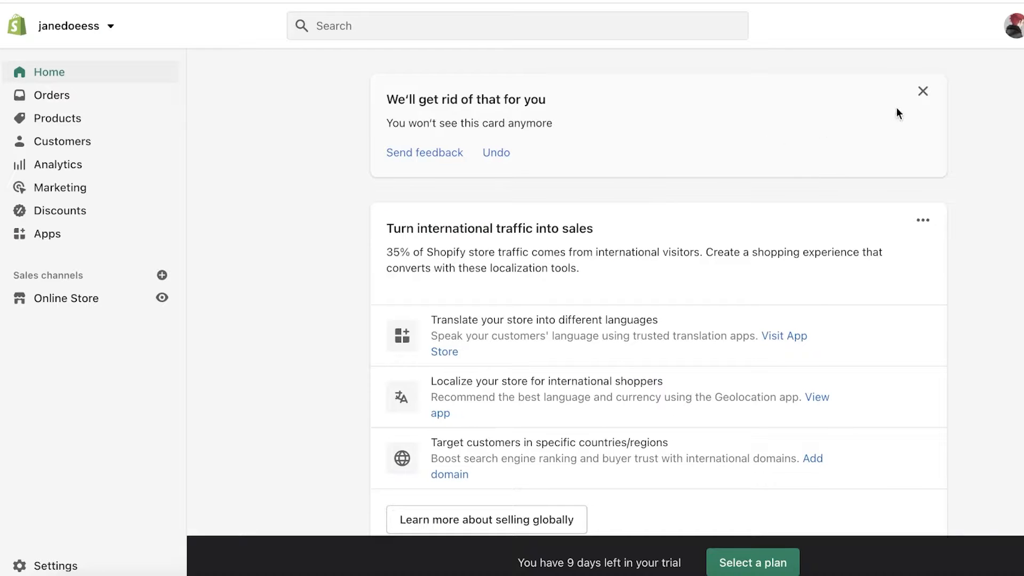
pyautogui.click(922, 91)
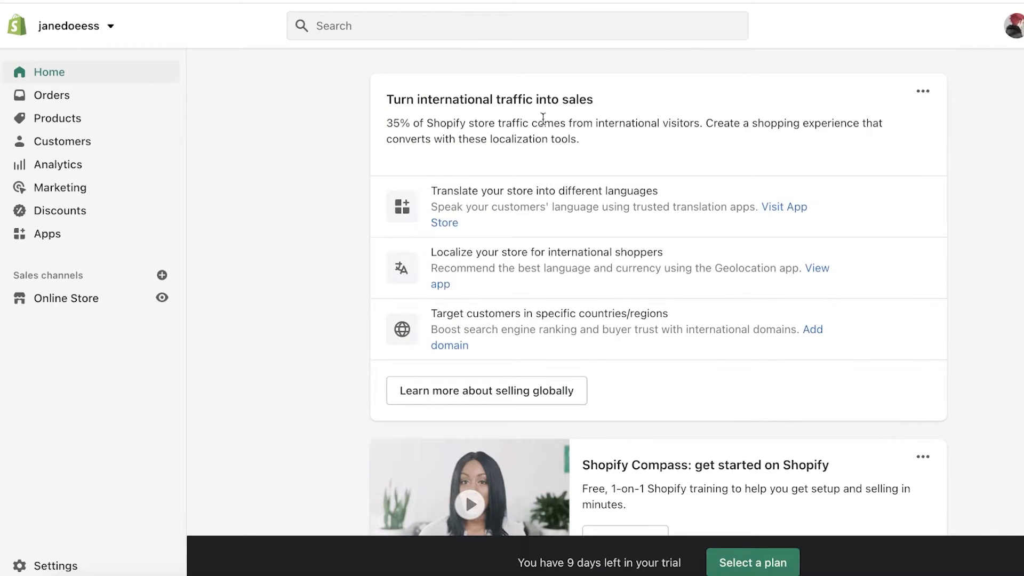
# Step: Scroll through the admin home and open the account menu from the avatar
pyautogui.scroll(-7, 580, 251)
pyautogui.scroll(7, 580, 251)
pyautogui.scroll(-3, 535, 182)
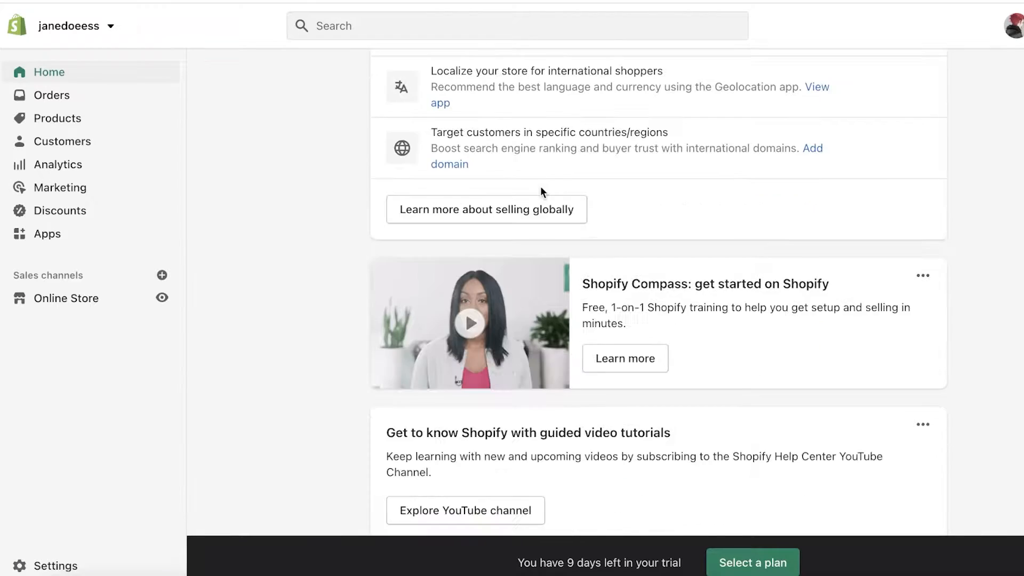
pyautogui.scroll(3, 572, 186)
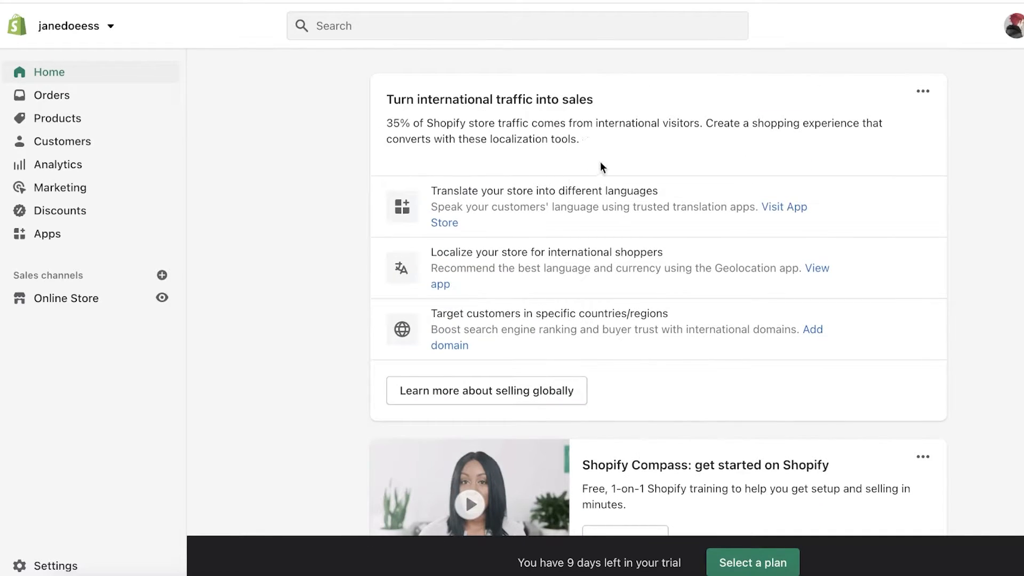
pyautogui.scroll(-8, 662, 133)
pyautogui.scroll(8, 683, 132)
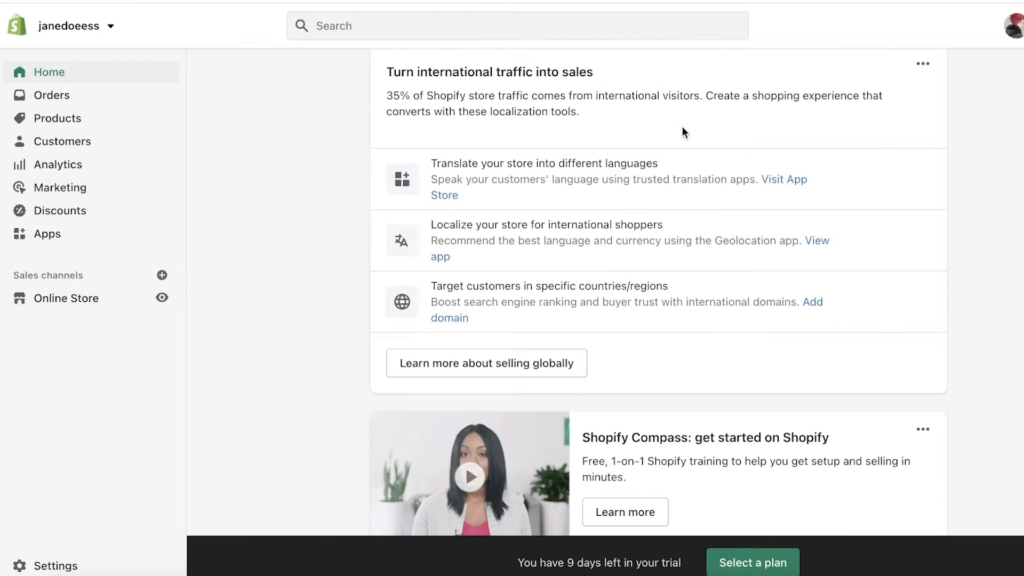
pyautogui.scroll(-3, 682, 131)
pyautogui.scroll(3, 682, 131)
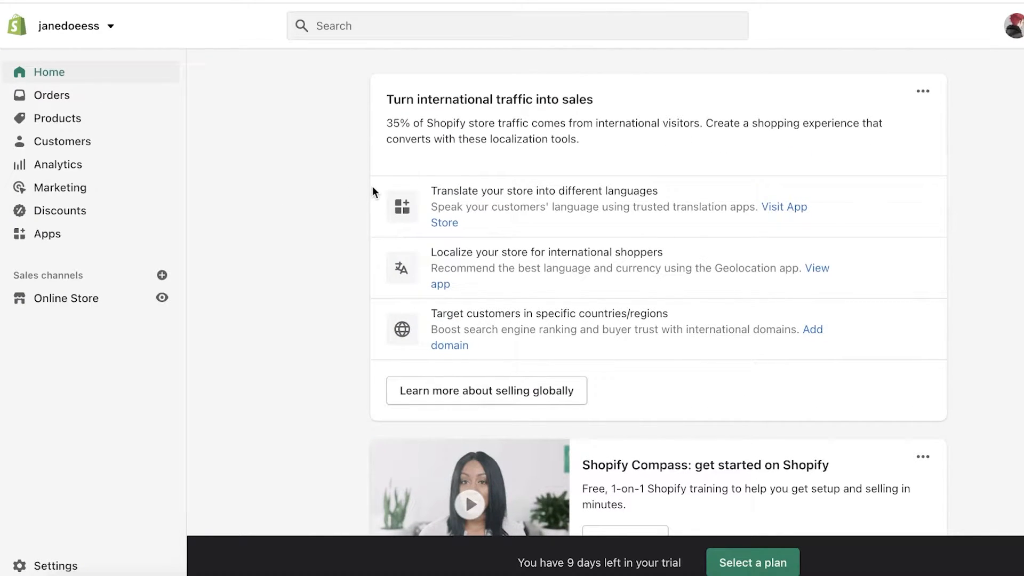
pyautogui.scroll(-6, 568, 133)
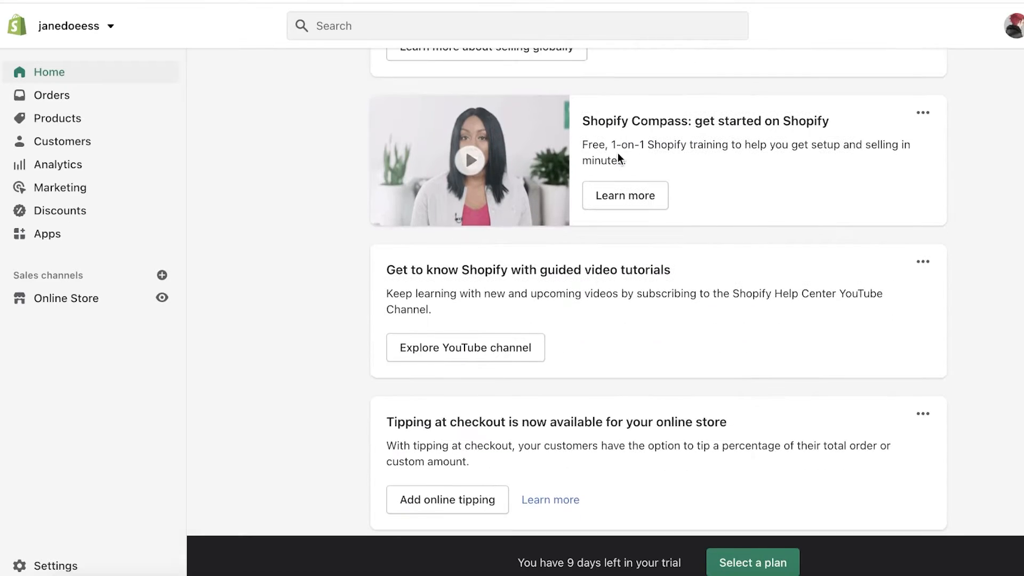
pyautogui.scroll(6, 618, 163)
pyautogui.scroll(-11, 603, 177)
pyautogui.scroll(7, 580, 185)
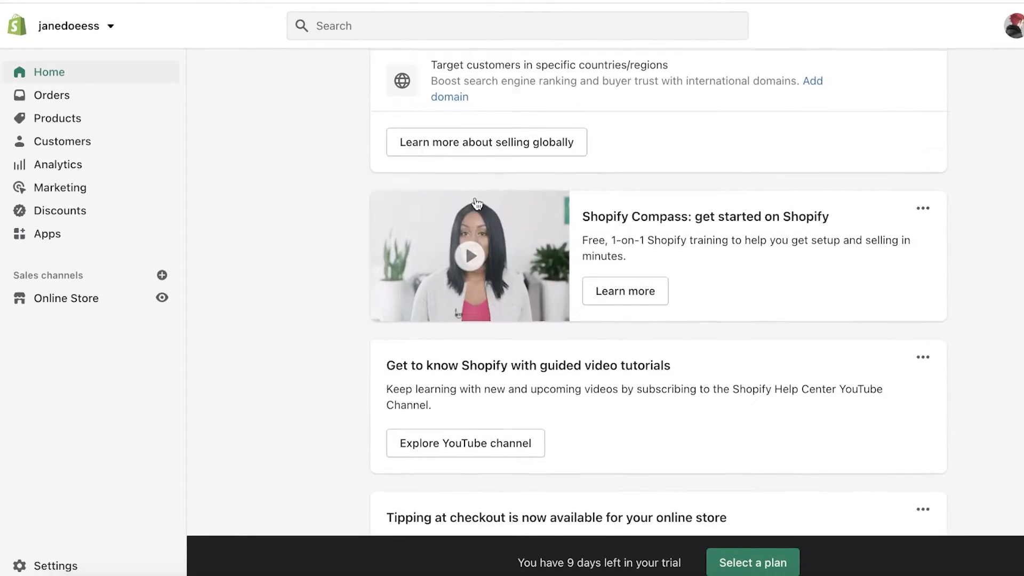
pyautogui.click(1013, 27)
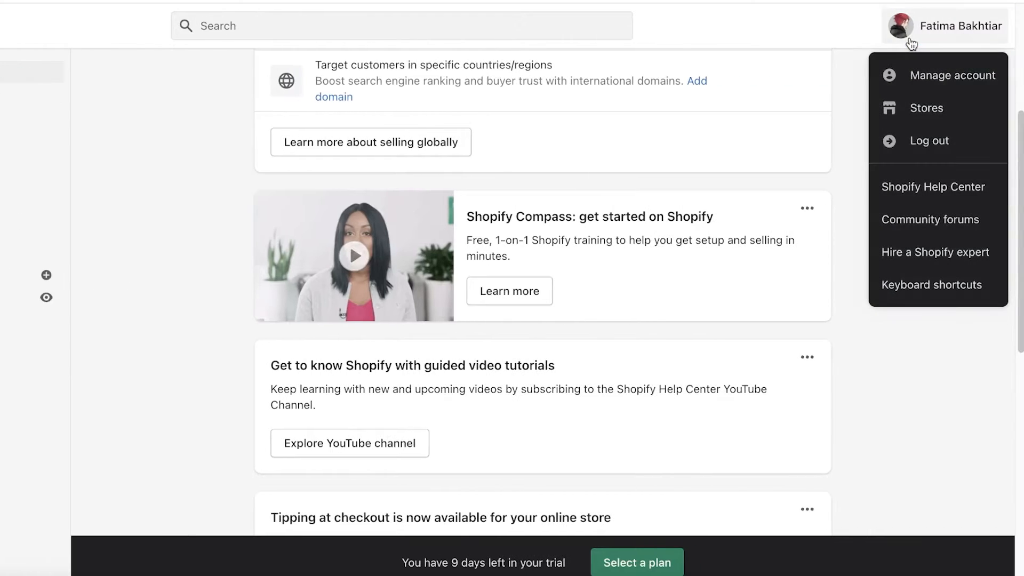
# Step: Open Manage account and scroll through the General account settings
pyautogui.click(912, 77)
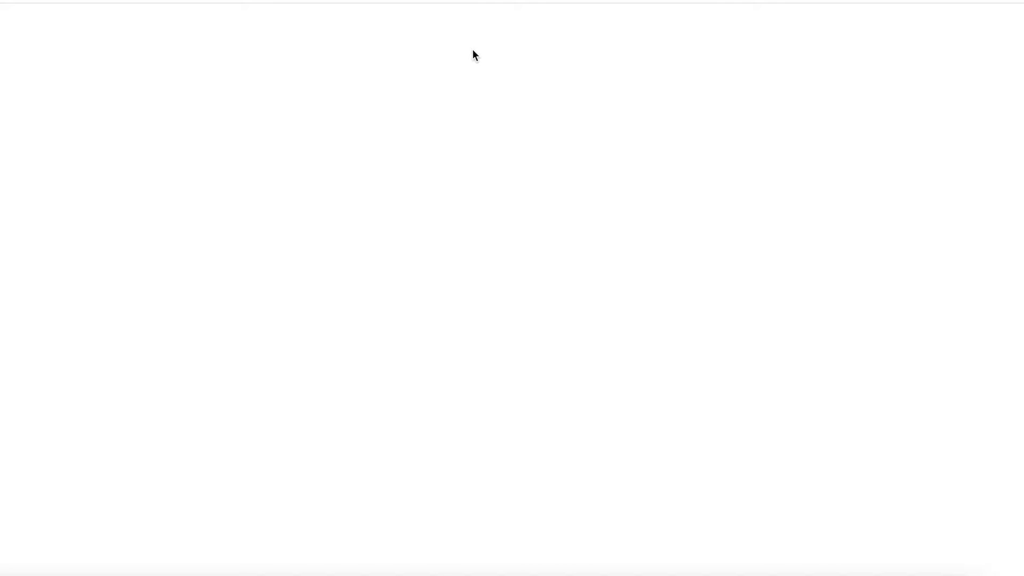
pyautogui.scroll(-1, 480, 129)
pyautogui.scroll(1, 477, 125)
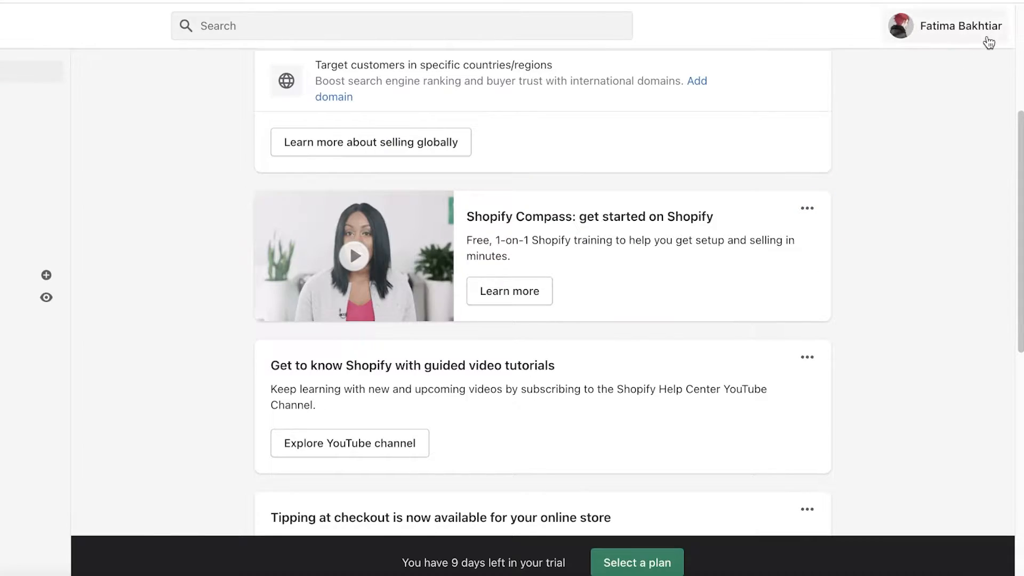
# Step: Go to the Stores list and open the janedoeess store
pyautogui.click(981, 29)
pyautogui.click(944, 105)
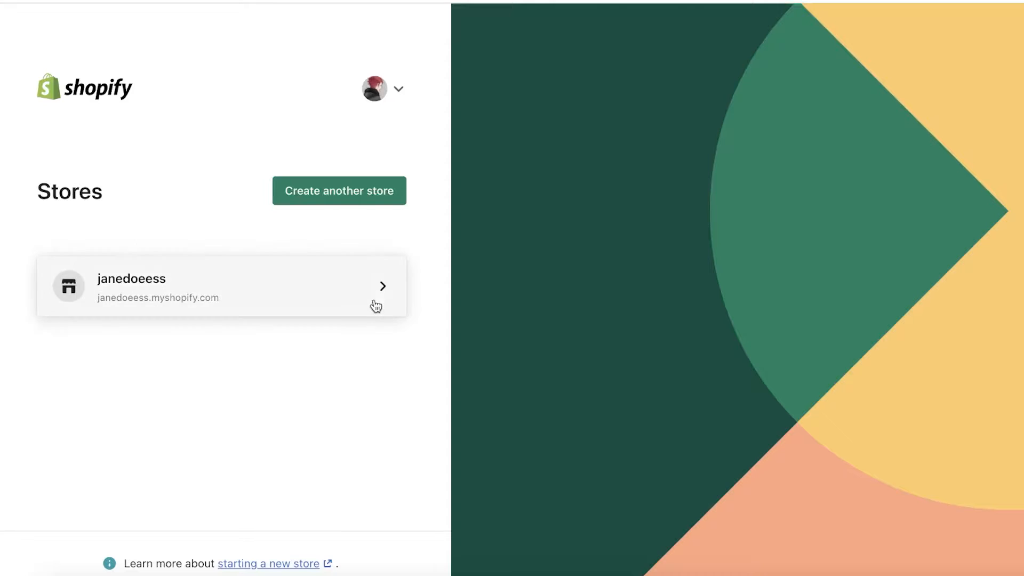
pyautogui.click(375, 304)
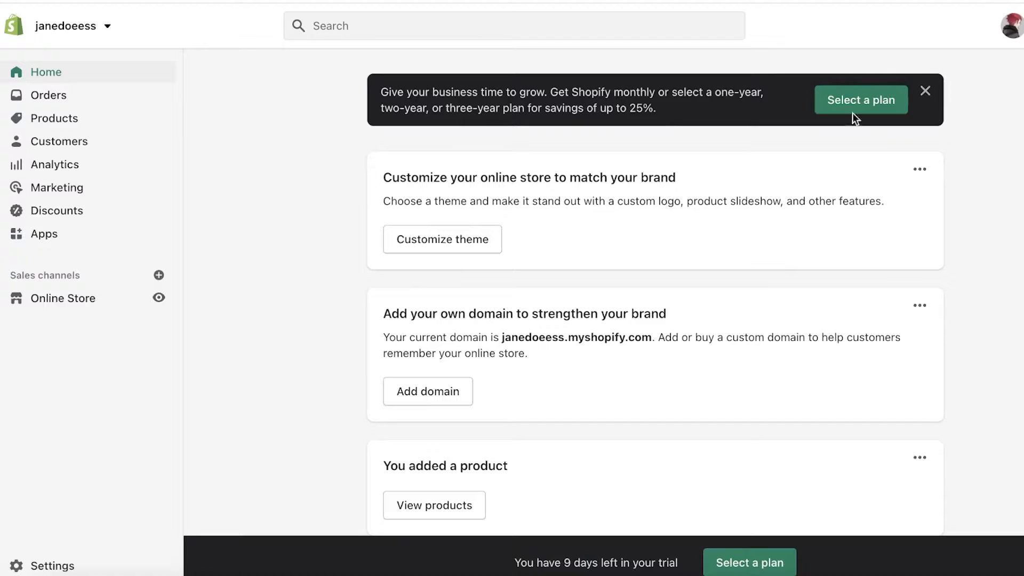
# Step: Dismiss the plan banner and copy the domain janedoeess.myshopify.com from the domain card
pyautogui.click(925, 95)
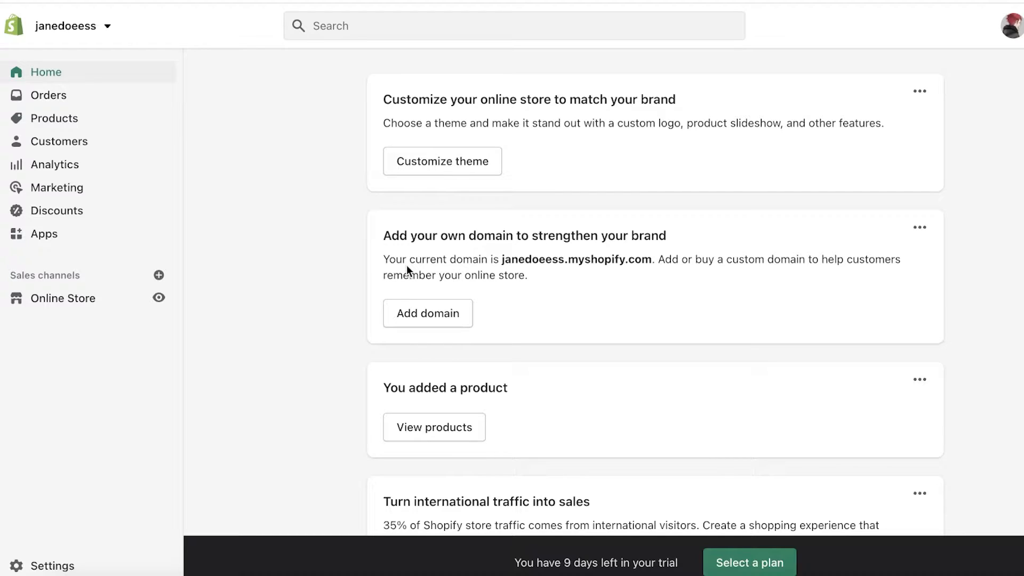
pyautogui.tripleClick(513, 261)
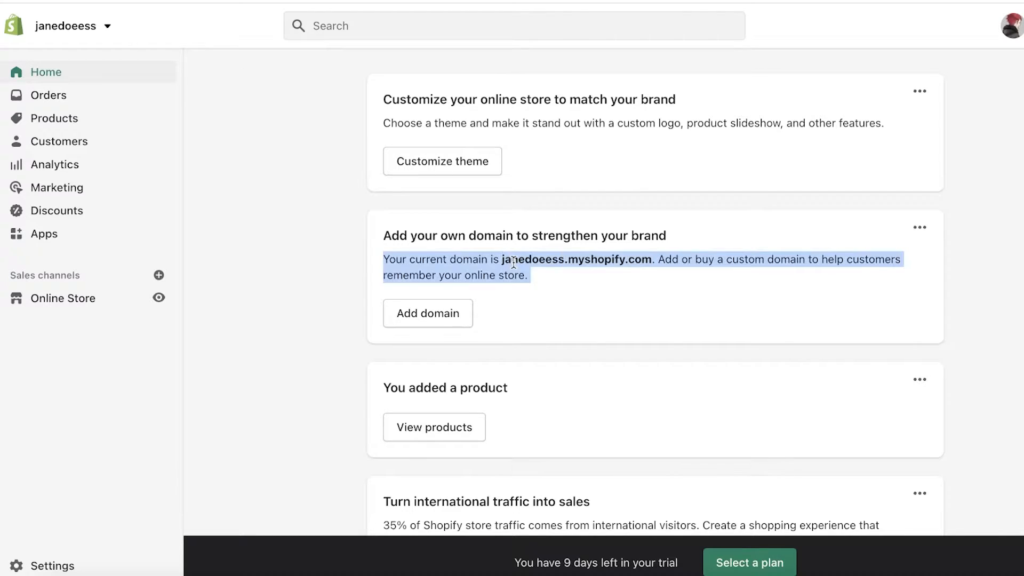
pyautogui.click(502, 258)
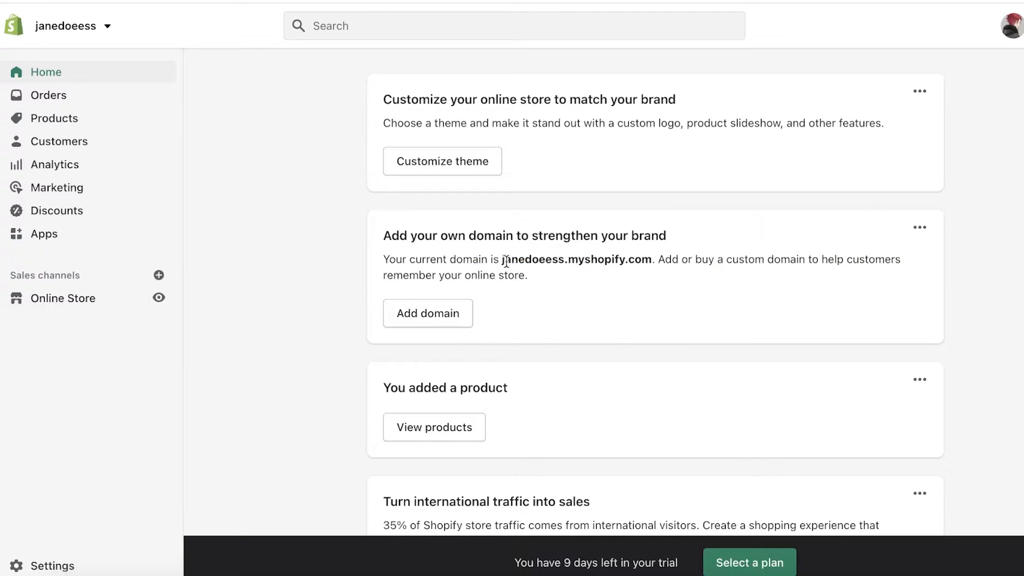
pyautogui.moveTo(502, 260); pyautogui.dragTo(652, 261)
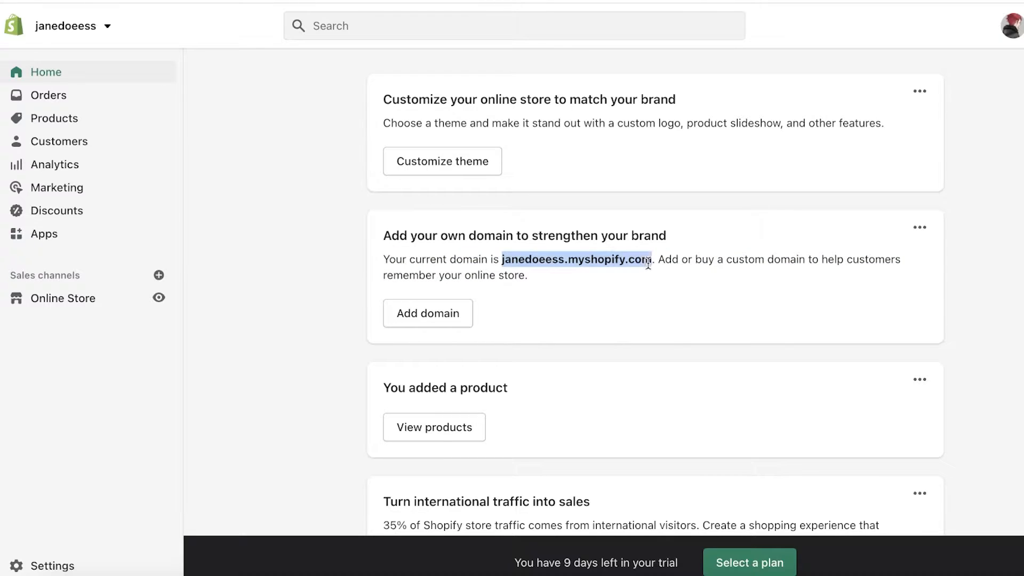
pyautogui.rightClick(644, 259)
pyautogui.click(688, 293)
# Step: Load janedoeess.myshopify.com in a new Chrome tab and scroll the password-protected storefront
pyautogui.press('super+t')
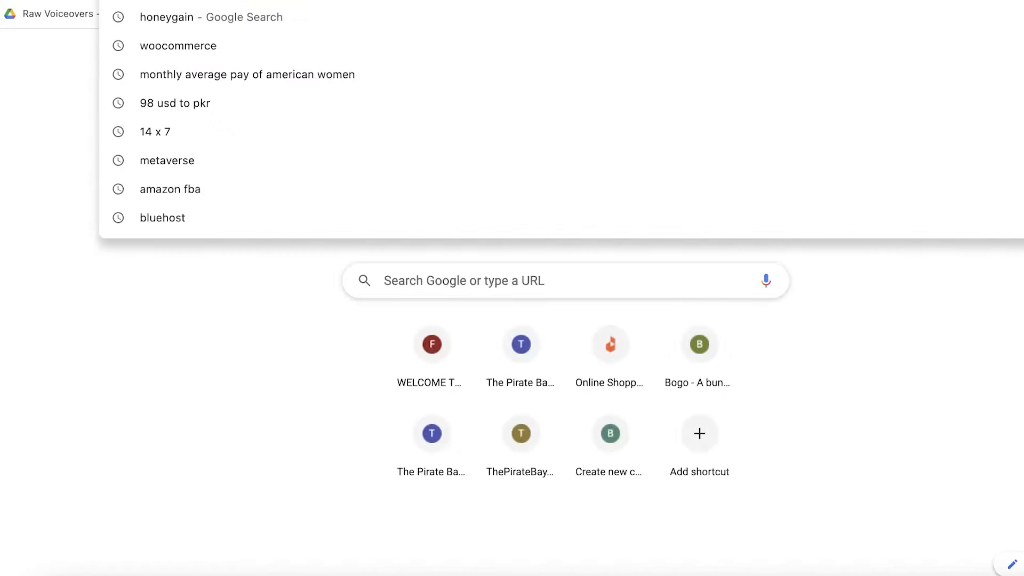
pyautogui.rightClick(809, 41)
pyautogui.click(865, 76)
pyautogui.press('Return')
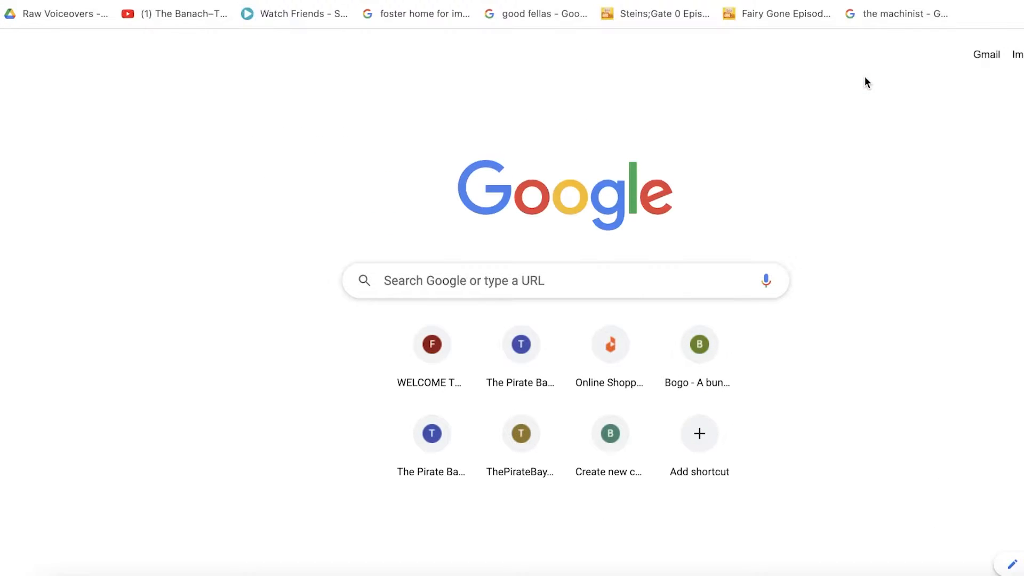
pyautogui.scroll(-10, 850, 135)
pyautogui.scroll(10, 800, 208)
pyautogui.scroll(-20, 602, 146)
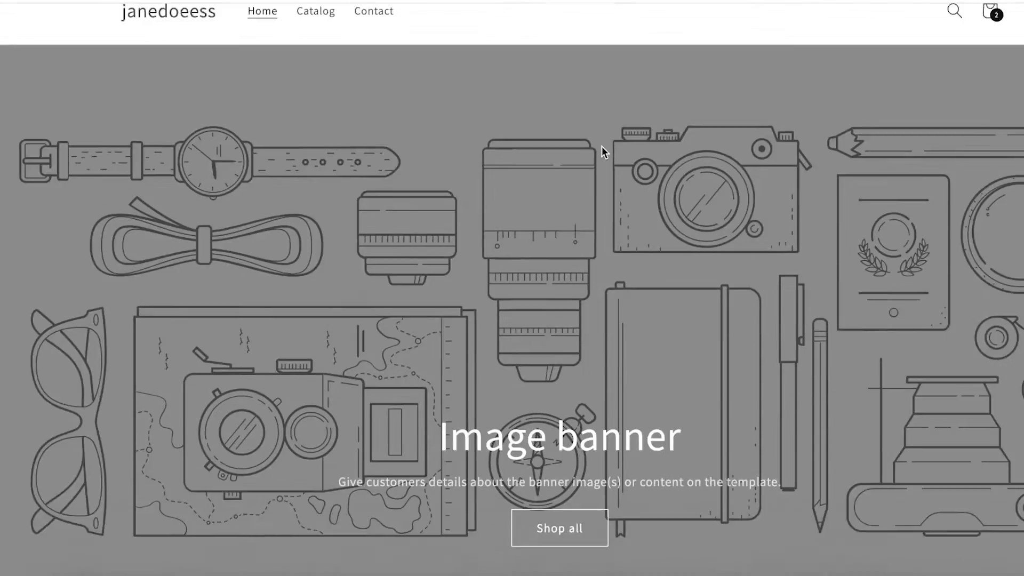
pyautogui.scroll(20, 341, 230)
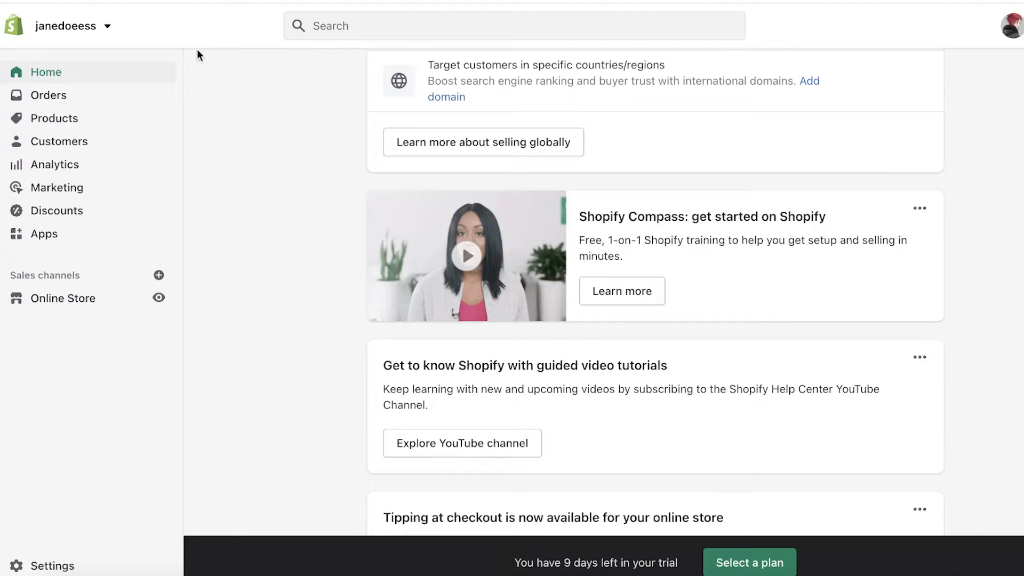
# Step: Open the Products list and scroll to see all seven products with their statuses
pyautogui.click(66, 96)
pyautogui.click(45, 169)
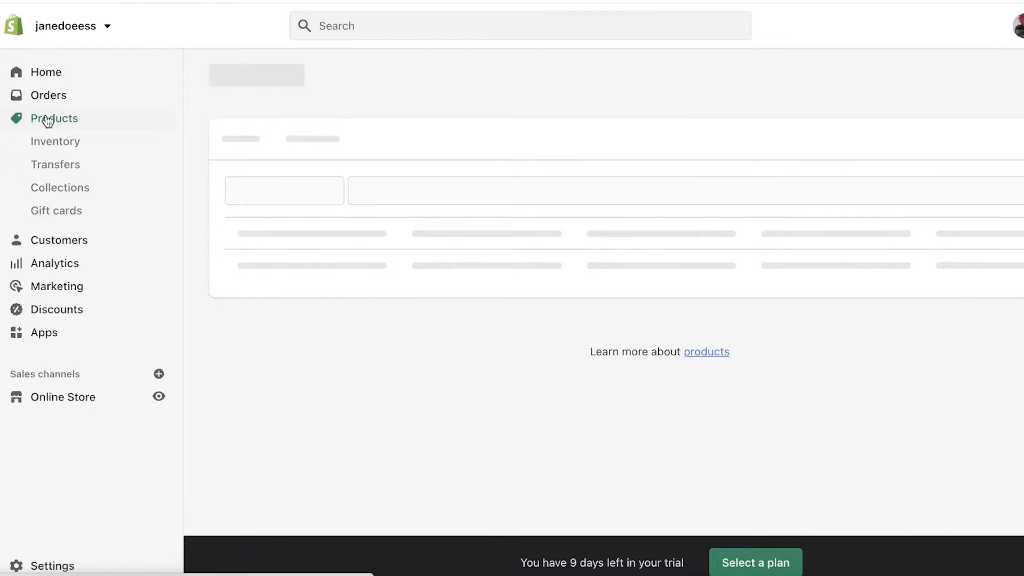
pyautogui.scroll(-2, 335, 207)
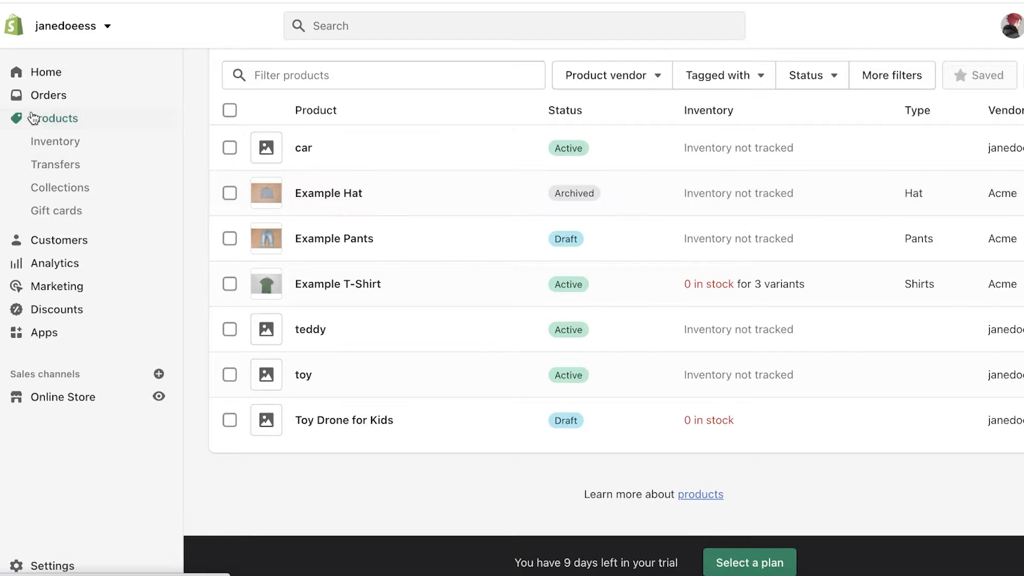
pyautogui.scroll(2, 279, 196)
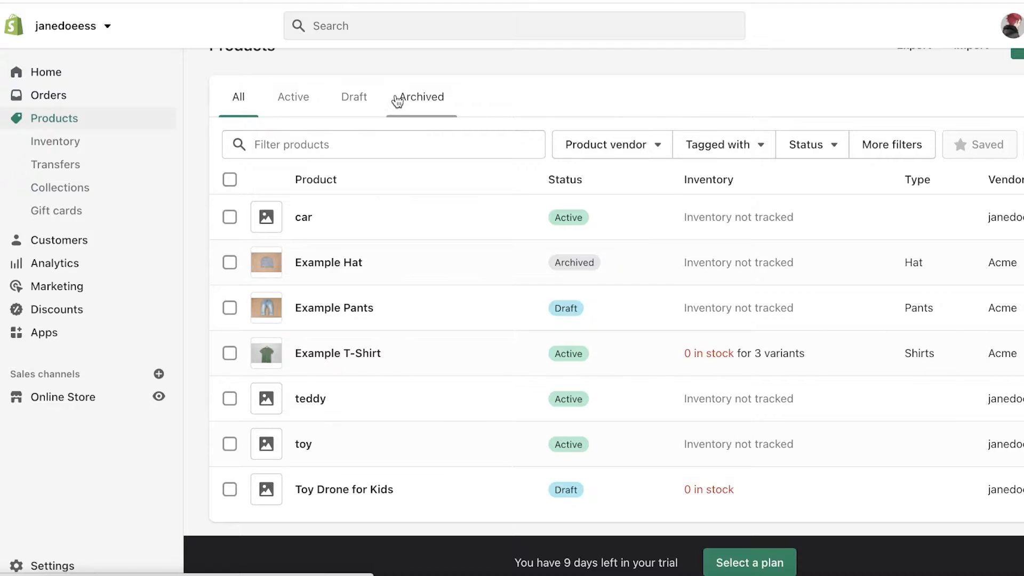
pyautogui.scroll(1, 511, 135)
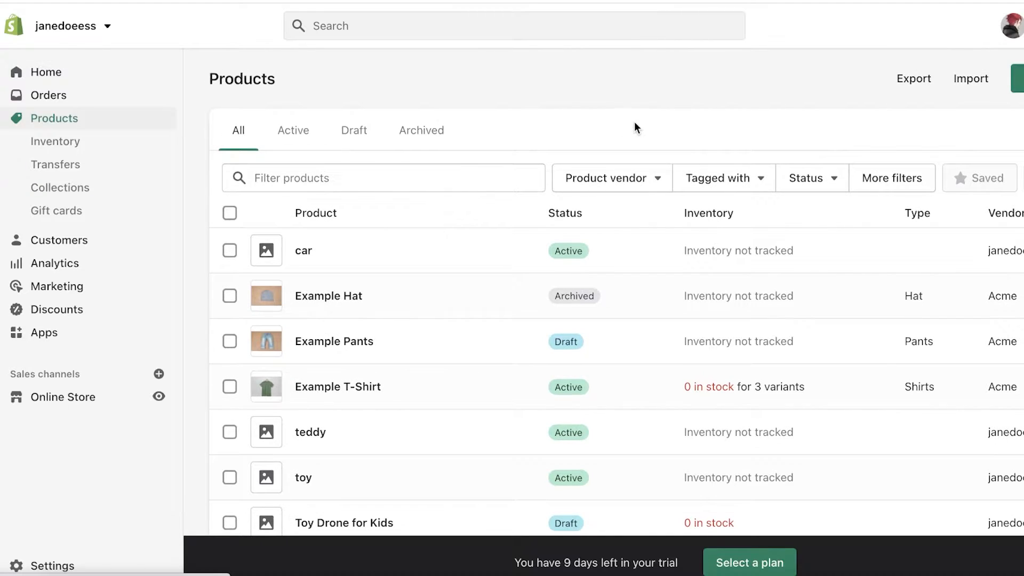
pyautogui.click(957, 81)
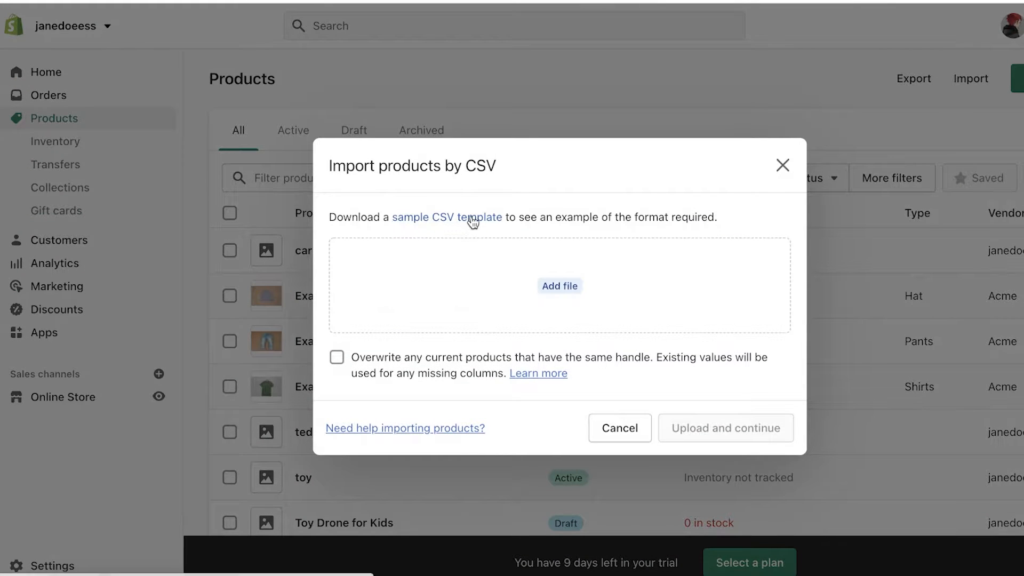
pyautogui.click(782, 163)
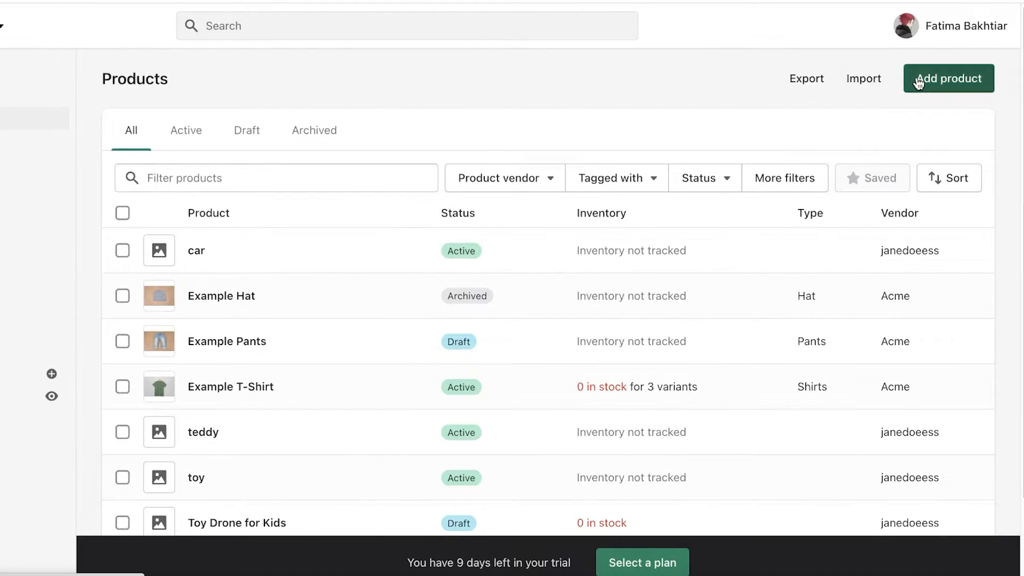
# Step: Start a new product titled Long Cargo Pants and set its status to Active
pyautogui.click(918, 81)
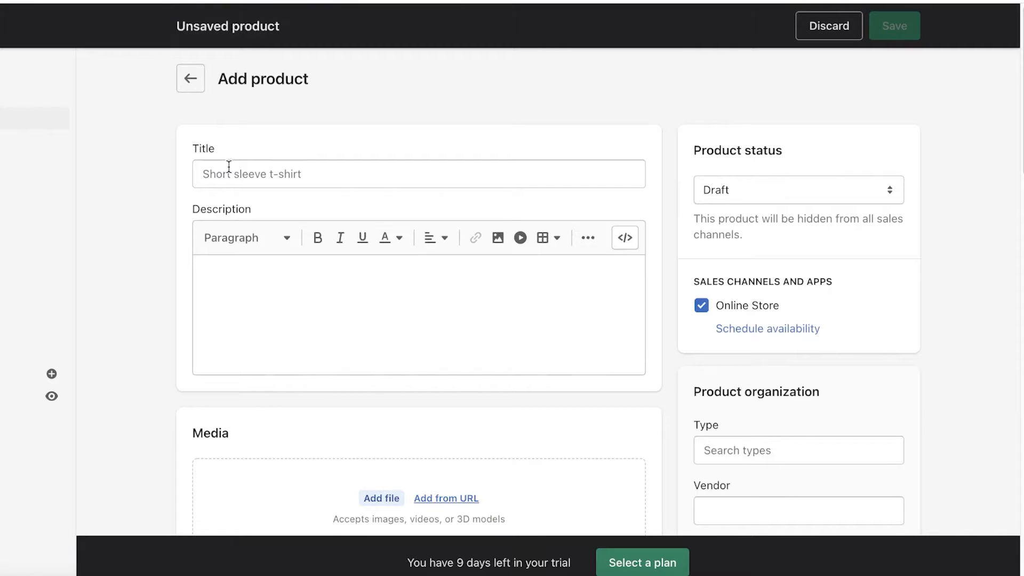
pyautogui.click(229, 168)
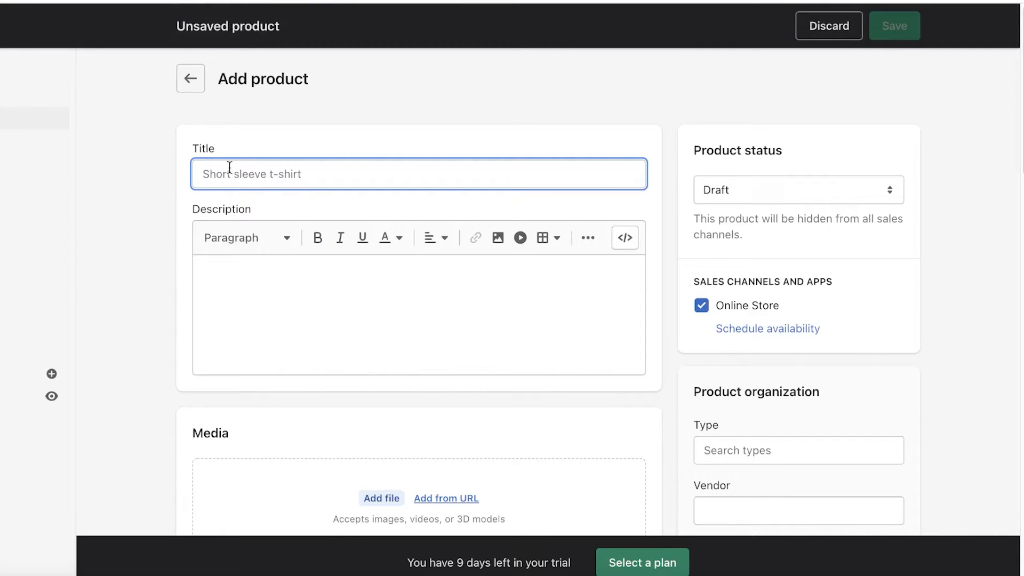
pyautogui.write('L')
pyautogui.press('BackSpace')
pyautogui.write('Lom')
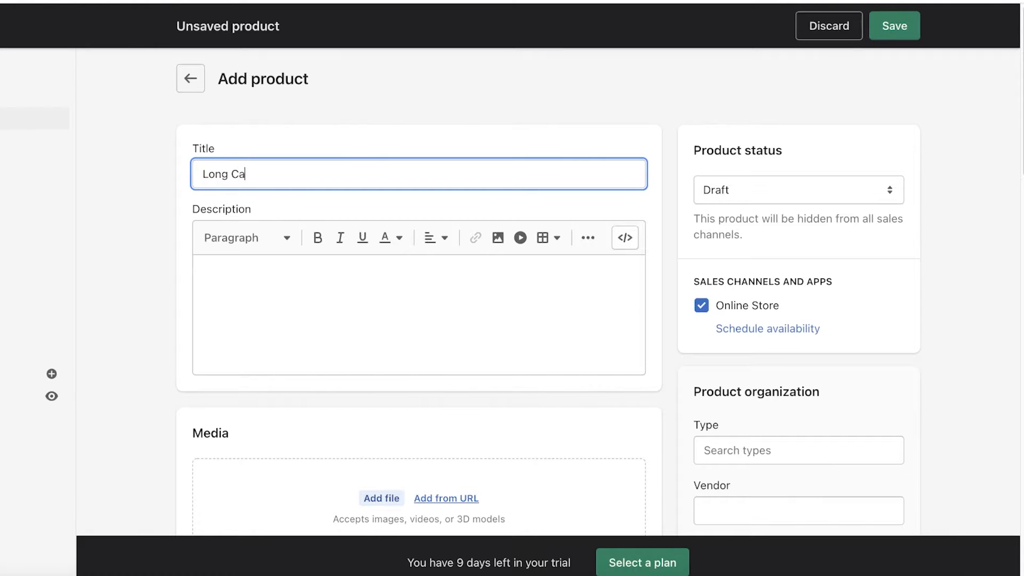
pyautogui.write('g Cargo Pants')
pyautogui.scroll(-1, 377, 251)
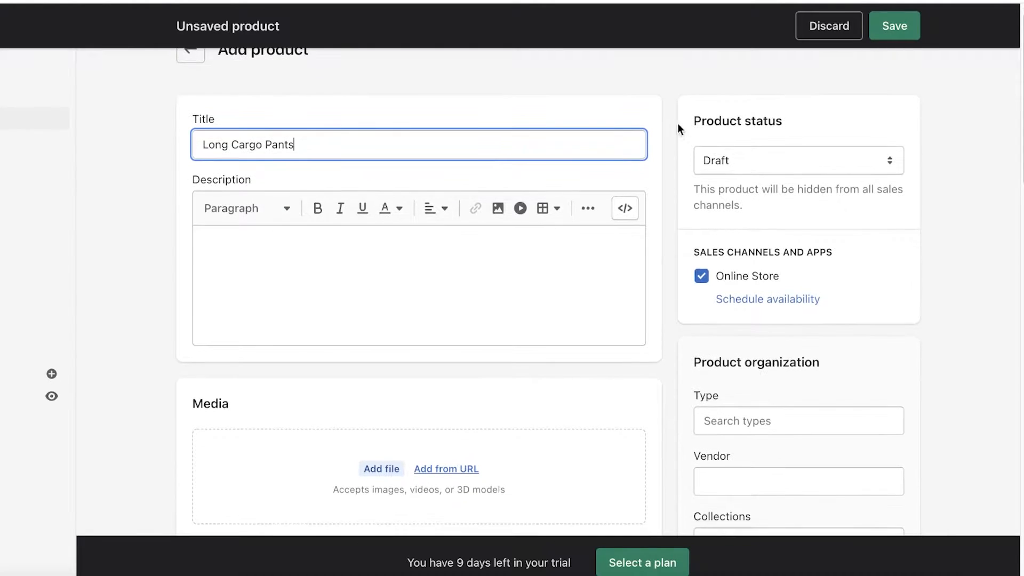
pyautogui.click(719, 170)
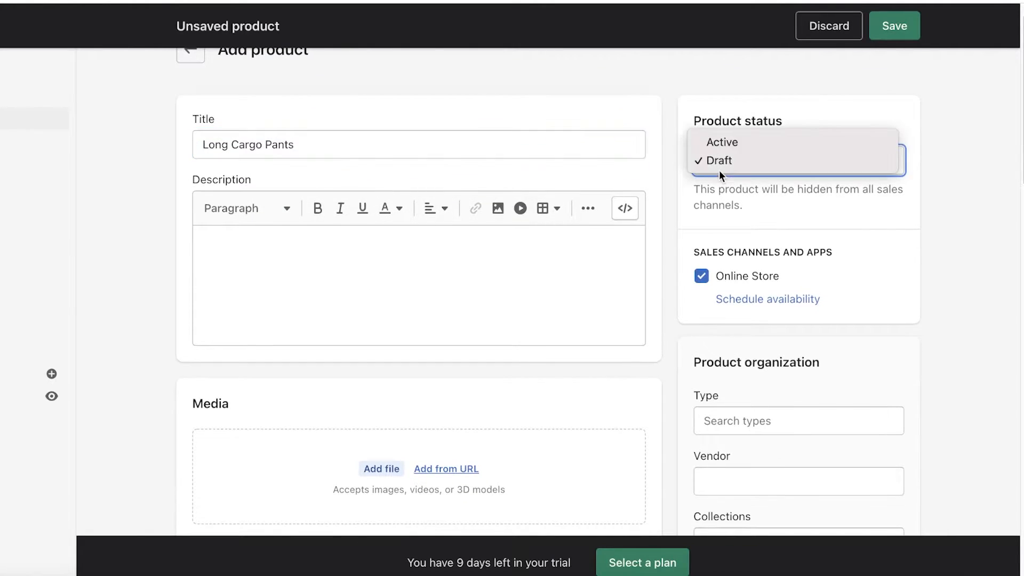
pyautogui.click(738, 149)
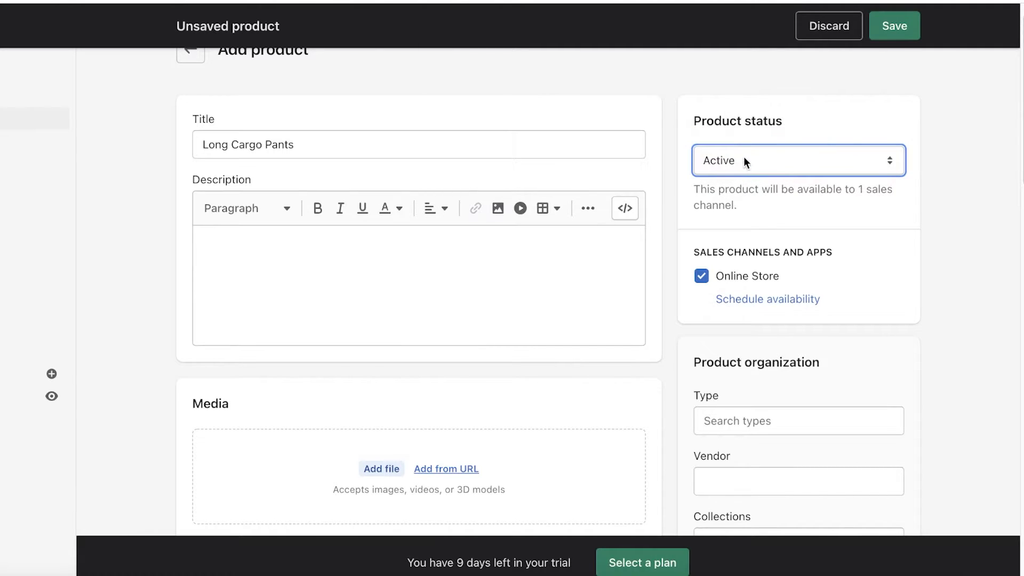
# Step: Enter price 65.00 and cost per item 55.00, giving 15.4% margin and Rs 10.00 profit
pyautogui.scroll(-5, 171, 269)
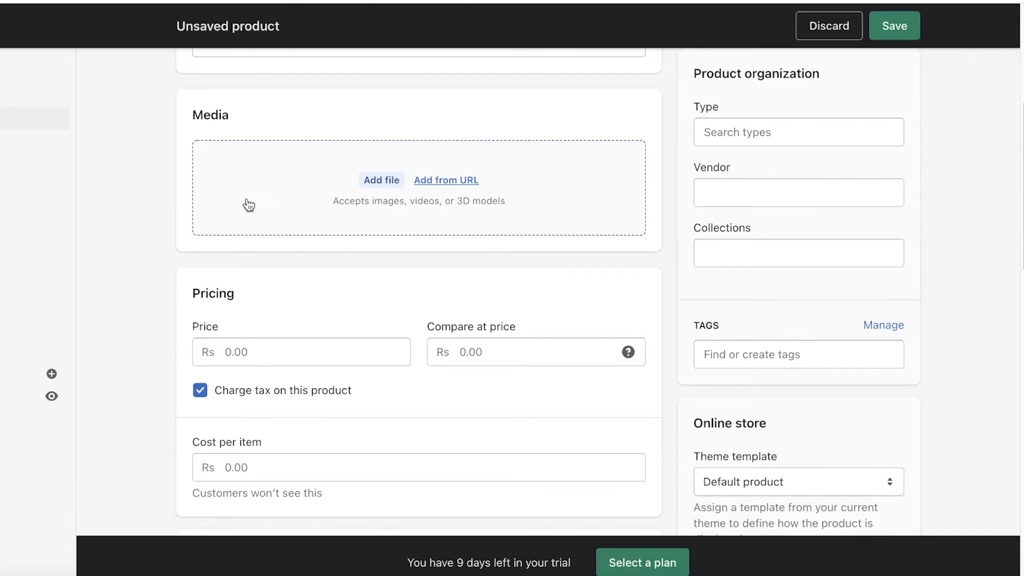
pyautogui.scroll(-4, 246, 205)
pyautogui.click(297, 150)
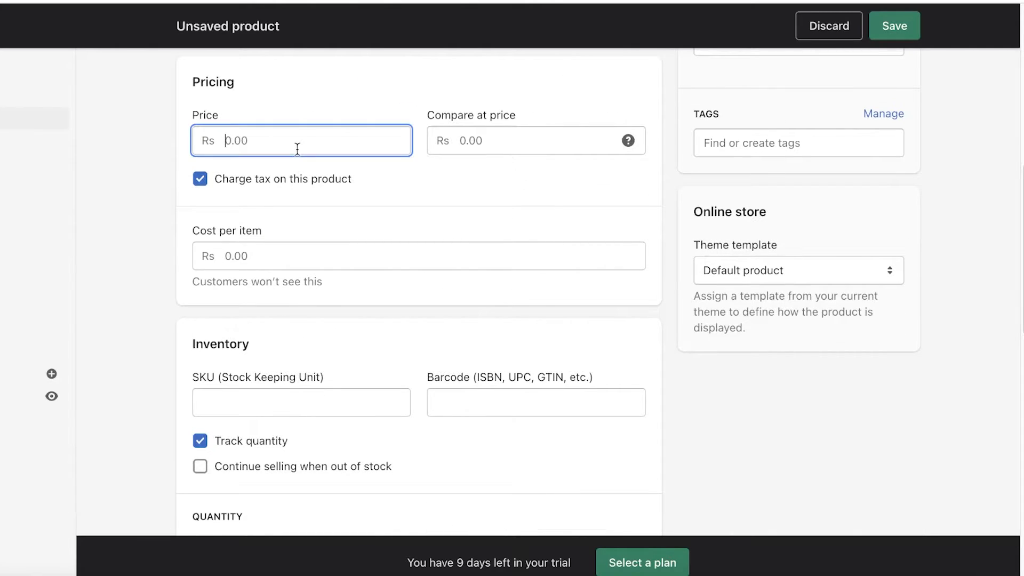
pyautogui.write('66')
pyautogui.scroll(-4, 297, 187)
pyautogui.scroll(4, 302, 203)
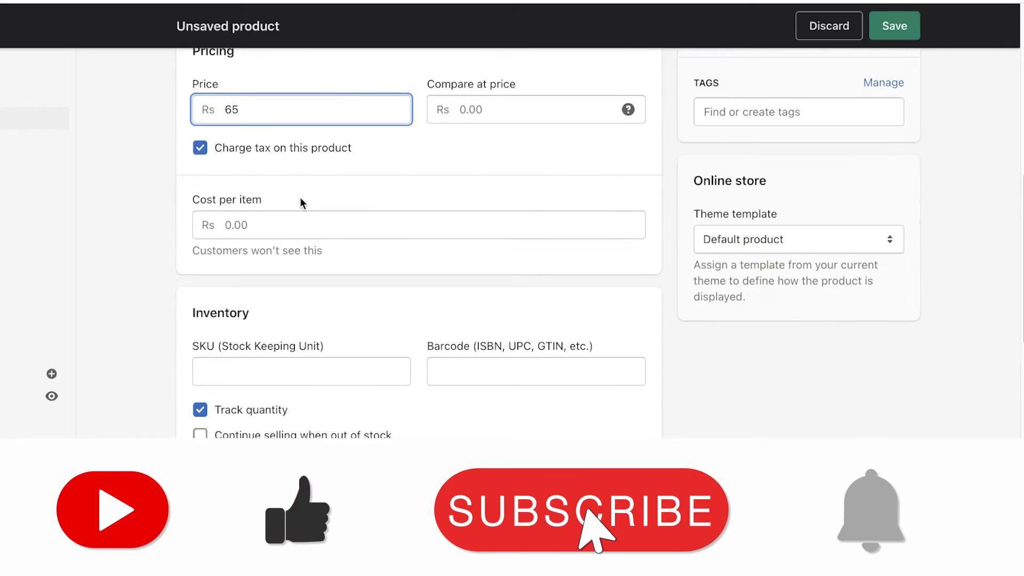
pyautogui.click(301, 224)
pyautogui.write('55')
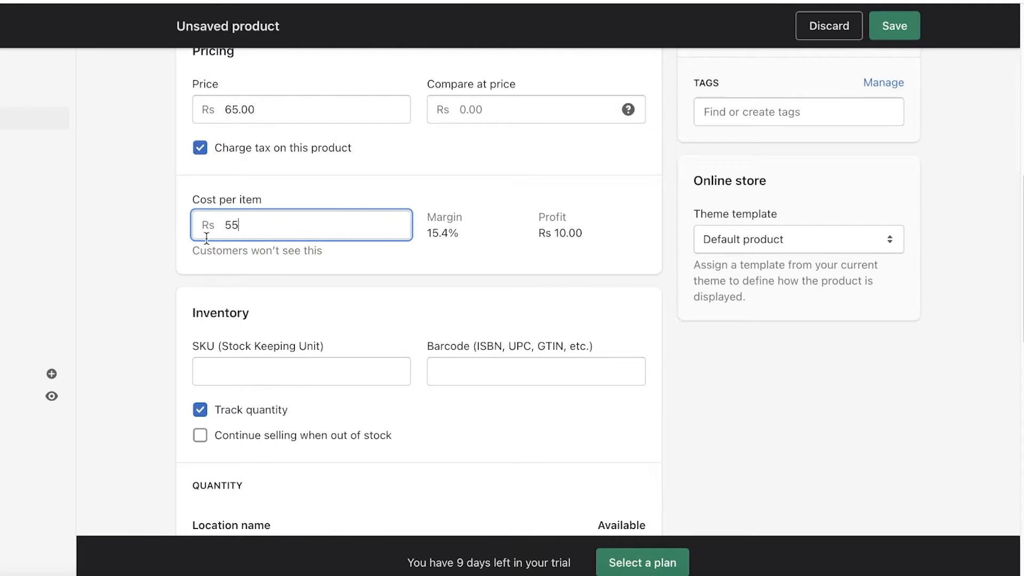
pyautogui.scroll(-1, 235, 270)
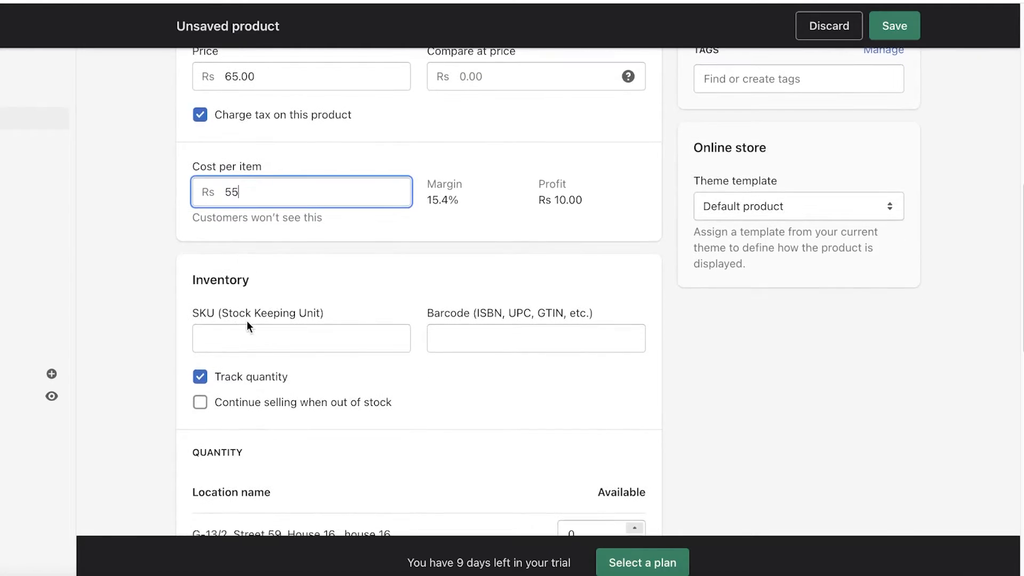
pyautogui.scroll(-5, 247, 321)
pyautogui.scroll(7, 247, 321)
pyautogui.scroll(-1, 247, 321)
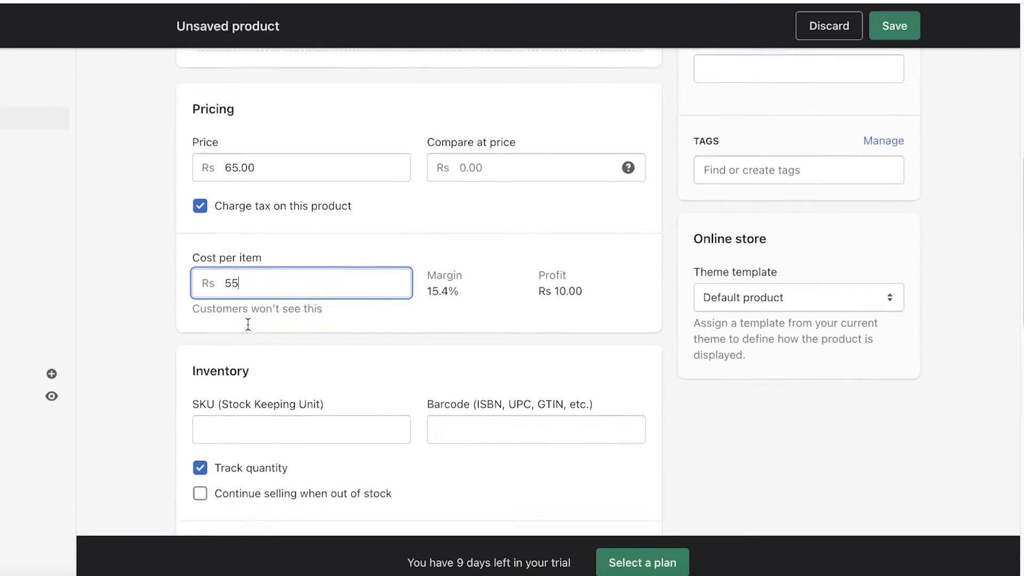
pyautogui.click(248, 324)
pyautogui.scroll(-1, 249, 328)
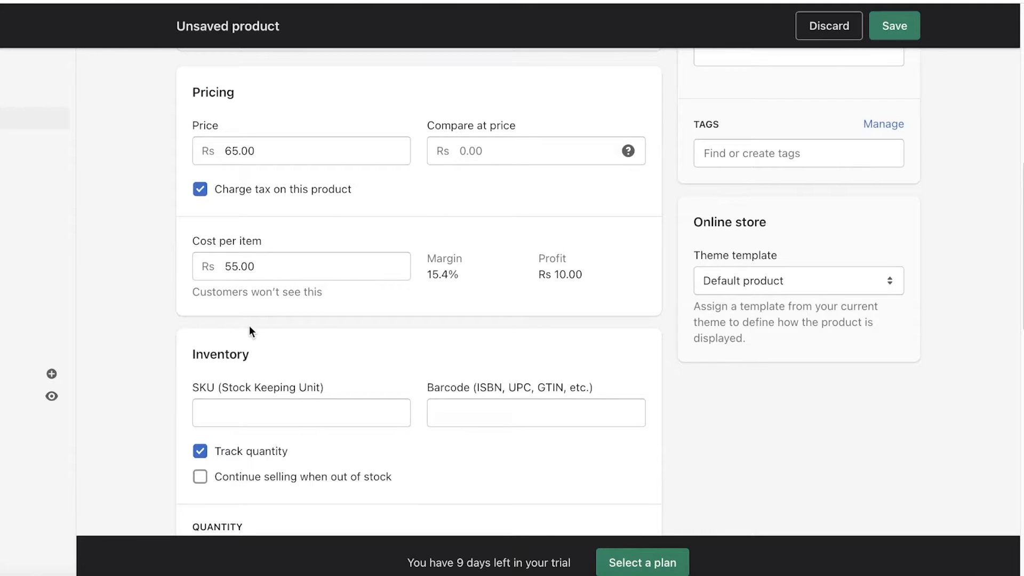
pyautogui.scroll(-8, 378, 298)
pyautogui.scroll(1, 416, 206)
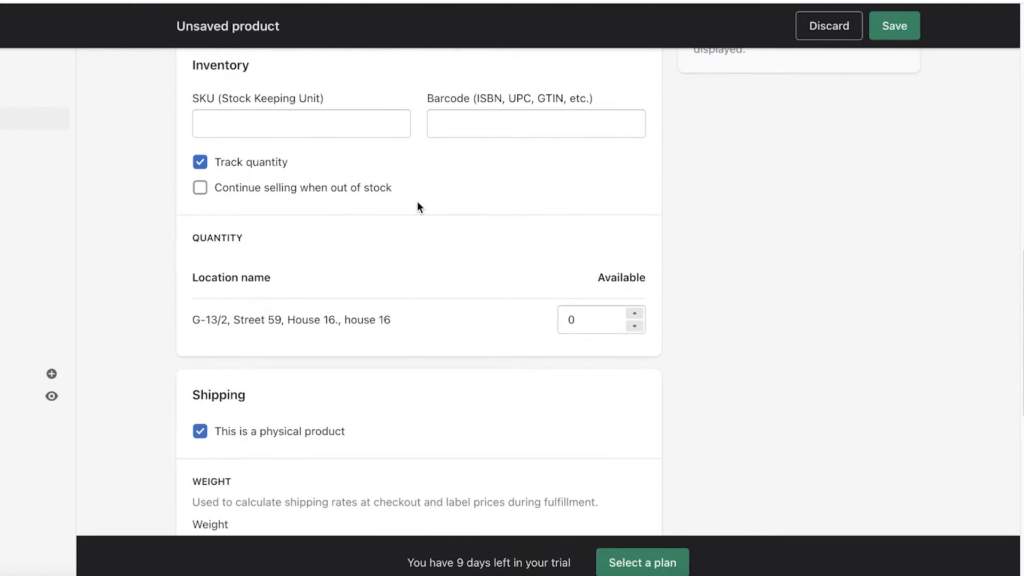
pyautogui.scroll(-10, 421, 240)
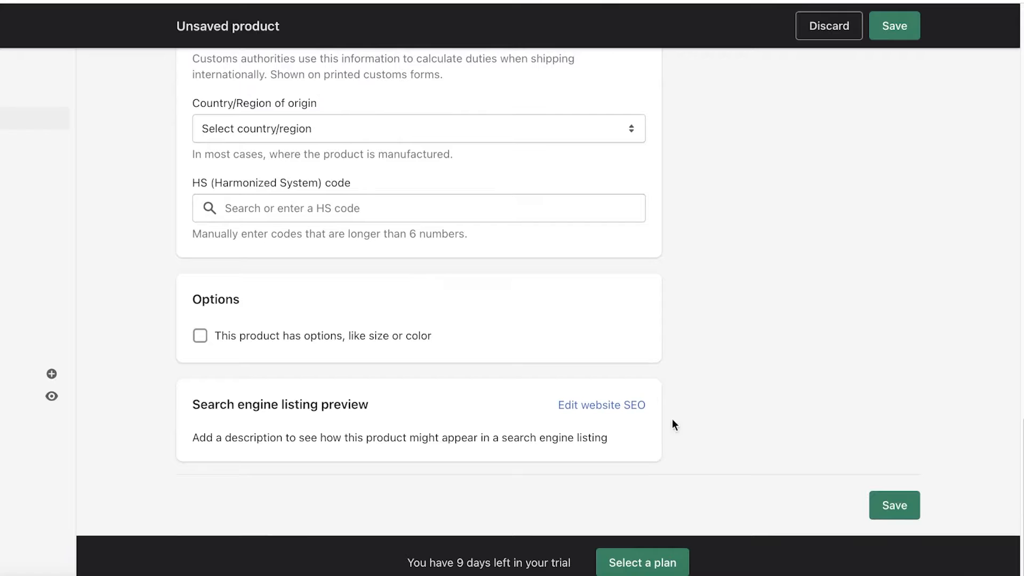
# Step: Set the search engine listing page title to 'Cargo pants for women'
pyautogui.click(588, 408)
pyautogui.scroll(-5, 586, 411)
pyautogui.click(391, 339)
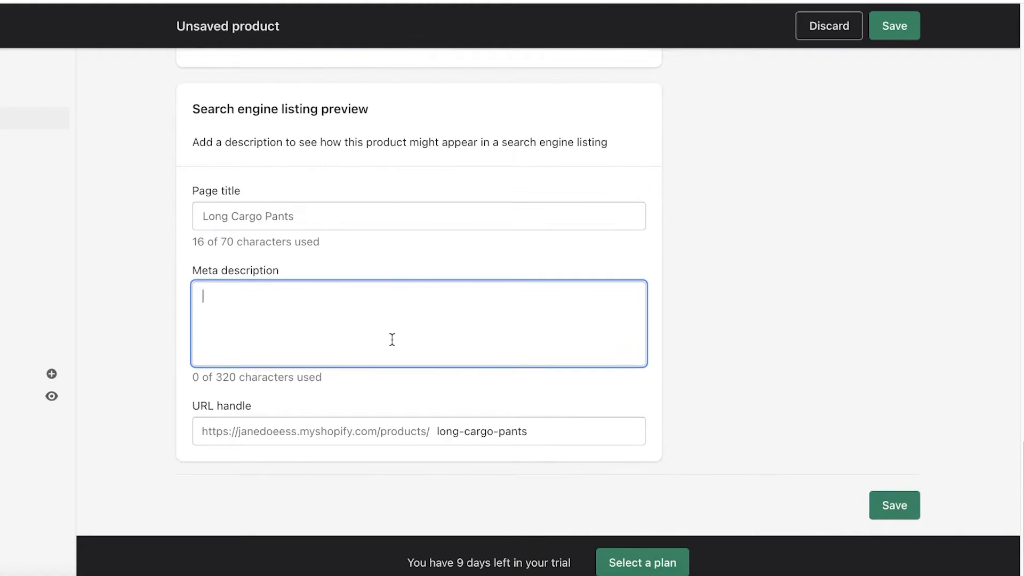
pyautogui.tripleClick(306, 220)
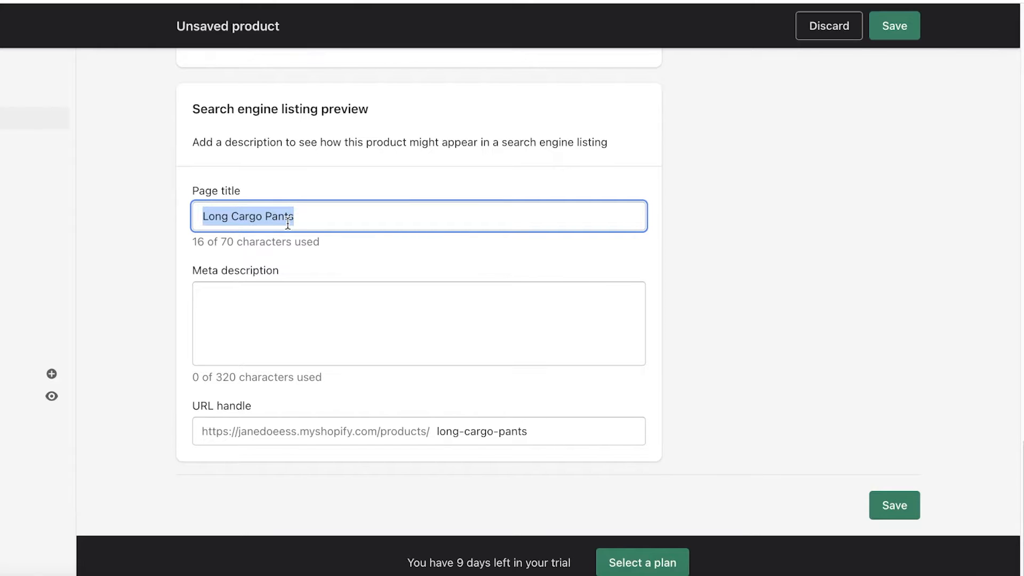
pyautogui.press('BackSpace')
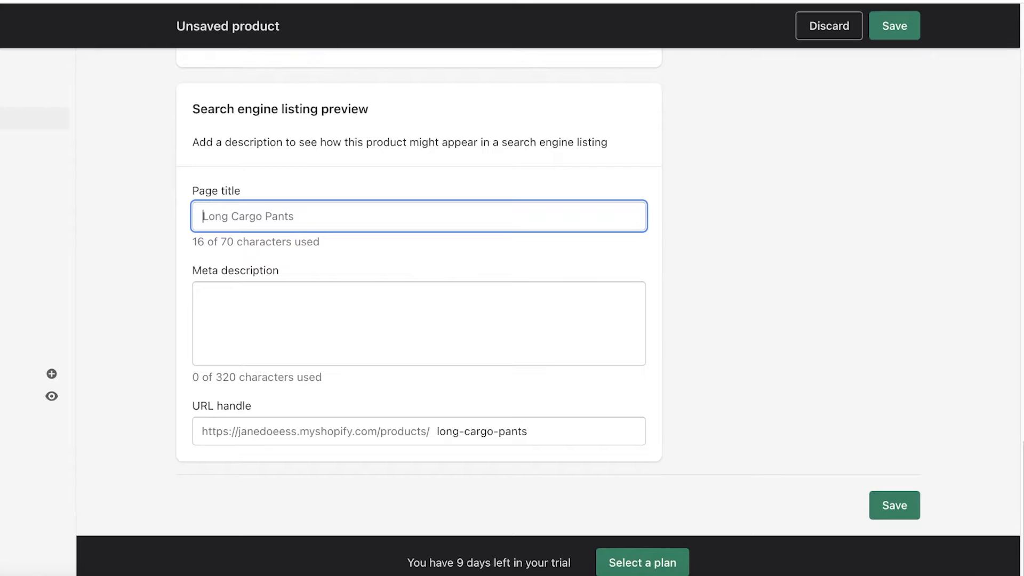
pyautogui.write('Cargo ')
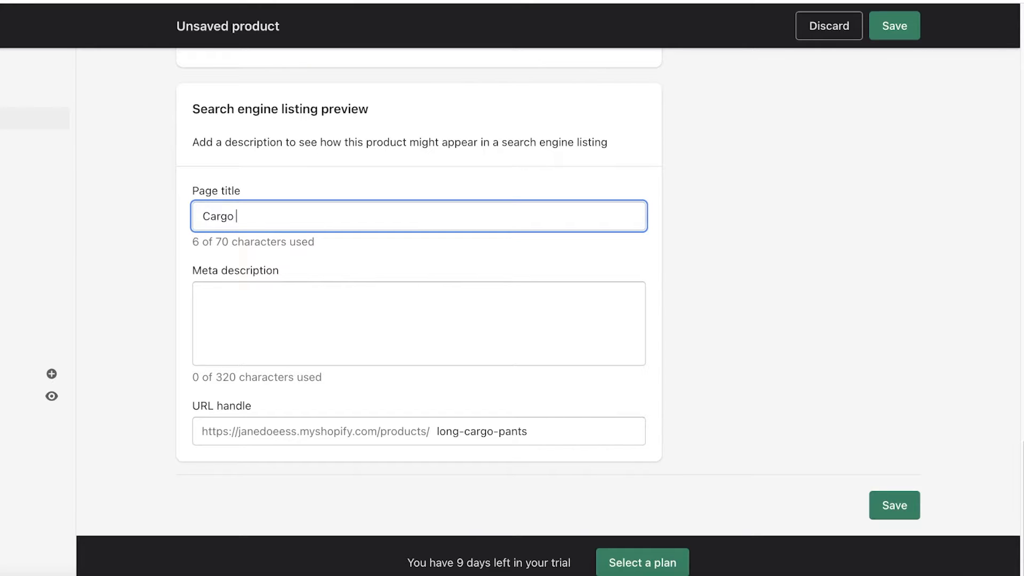
pyautogui.write('pants for women')
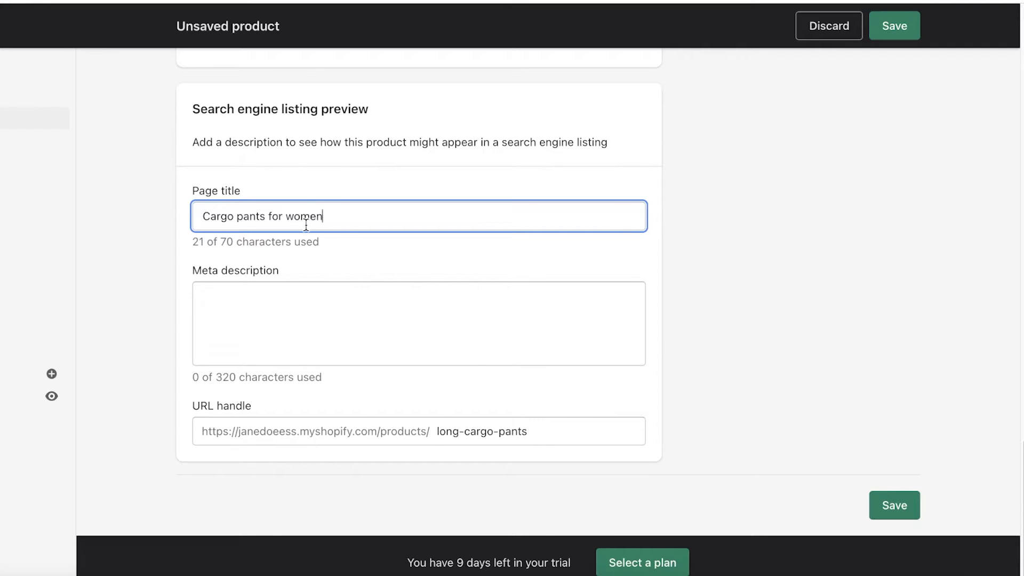
pyautogui.click(338, 190)
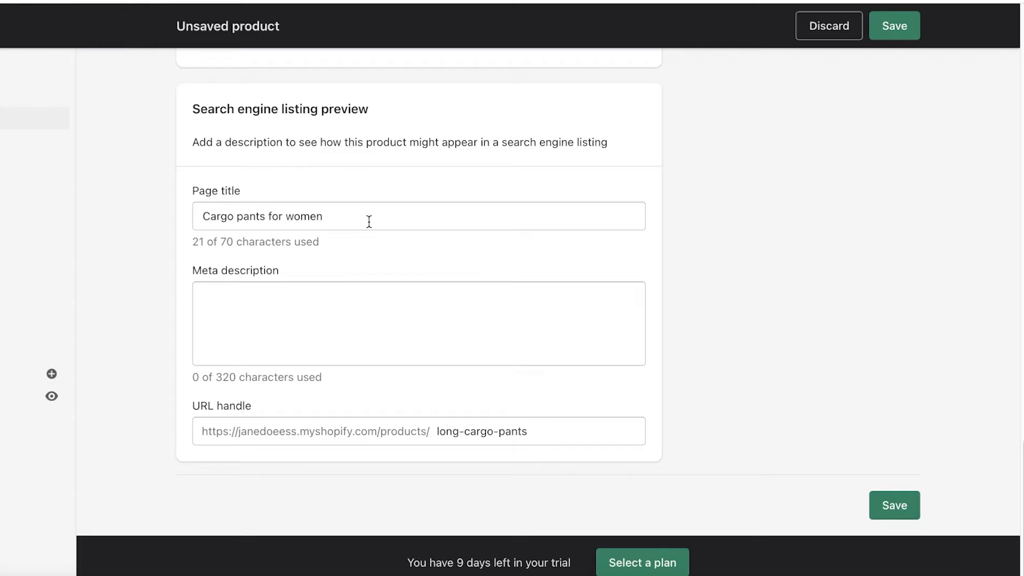
# Step: Set the URL handle to cargo-pants-for-women, removing the stray leading 'l'
pyautogui.click(362, 288)
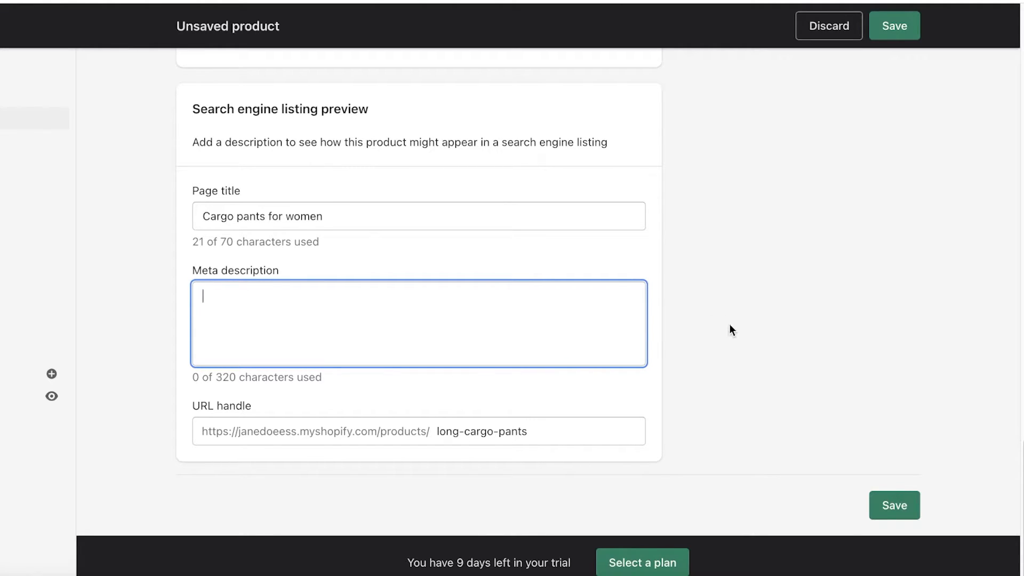
pyautogui.tripleClick(508, 432)
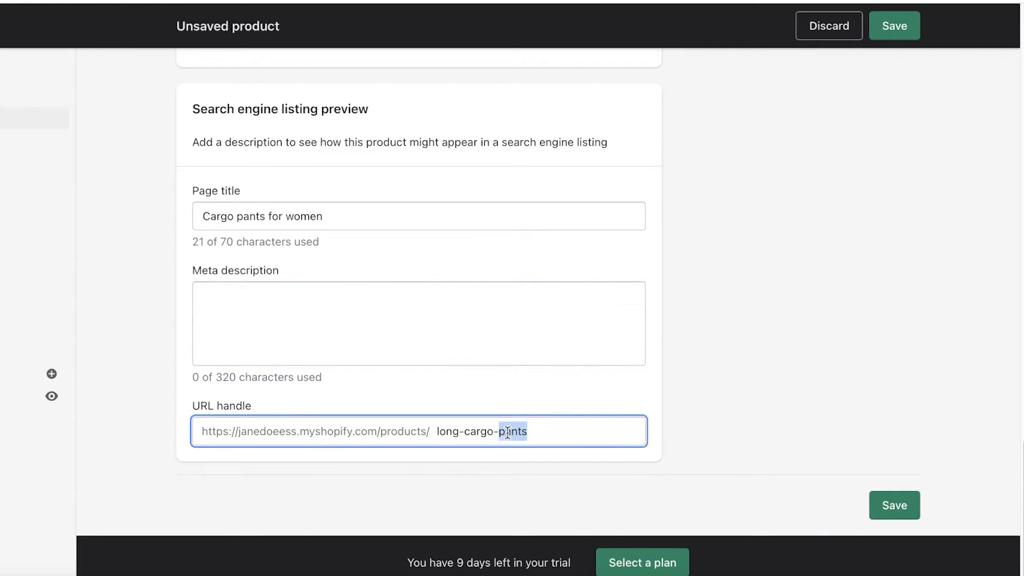
pyautogui.press('Right')
pyautogui.press('BackSpace')
pyautogui.press('BackSpace')
pyautogui.press('BackSpace')
pyautogui.press('BackSpace')
pyautogui.press('BackSpace')
pyautogui.press('BackSpace')
pyautogui.press('BackSpace')
pyautogui.press('BackSpace')
pyautogui.press('BackSpace')
pyautogui.press('BackSpace')
pyautogui.press('BackSpace')
pyautogui.press('BackSpace')
pyautogui.press('BackSpace')
pyautogui.press('BackSpace')
pyautogui.press('BackSpace')
pyautogui.press('BackSpace')
pyautogui.press('BackSpace')
pyautogui.press('BackSpace')
pyautogui.press('BackSpace')
pyautogui.press('BackSpace')
pyautogui.press('BackSpace')
pyautogui.press('BackSpace')
pyautogui.press('BackSpace')
pyautogui.press('BackSpace')
pyautogui.press('BackSpace')
pyautogui.press('BackSpace')
pyautogui.press('BackSpace')
pyautogui.press('BackSpace')
pyautogui.press('BackSpace')
pyautogui.press('BackSpace')
pyautogui.press('BackSpace')
pyautogui.press('BackSpace')
pyautogui.press('BackSpace')
pyautogui.write('c')
pyautogui.press('BackSpace')
pyautogui.press('BackSpace')
pyautogui.press('BackSpace')
pyautogui.press('BackSpace')
pyautogui.press('BackSpace')
pyautogui.press('BackSpace')
pyautogui.press('BackSpace')
pyautogui.press('BackSpace')
pyautogui.press('BackSpace')
pyautogui.press('BackSpace')
pyautogui.press('BackSpace')
pyautogui.press('BackSpace')
pyautogui.press('BackSpace')
pyautogui.press('BackSpace')
pyautogui.press('BackSpace')
pyautogui.write('cargo-pants-for-women')
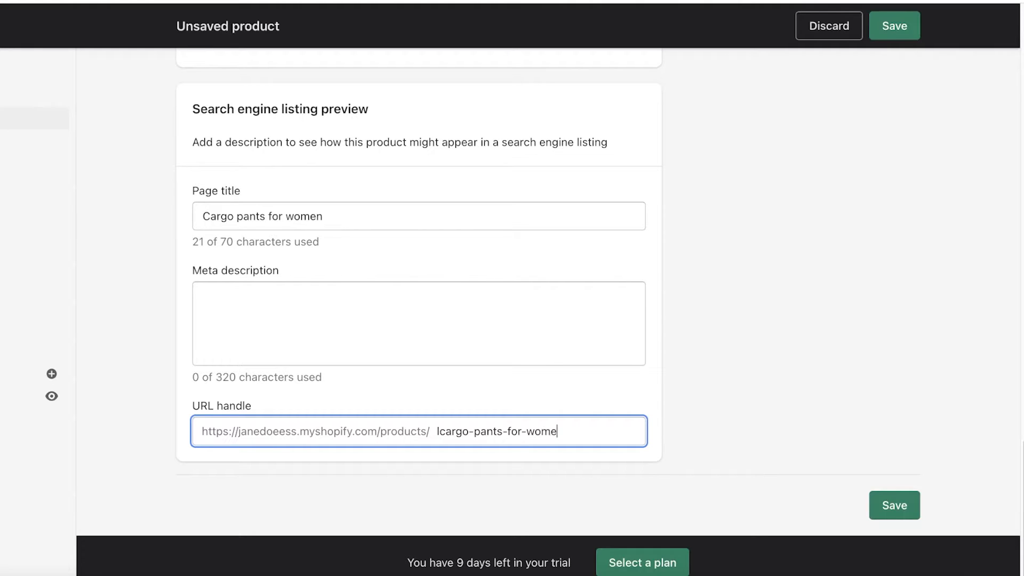
pyautogui.click(439, 432)
pyautogui.press('BackSpace')
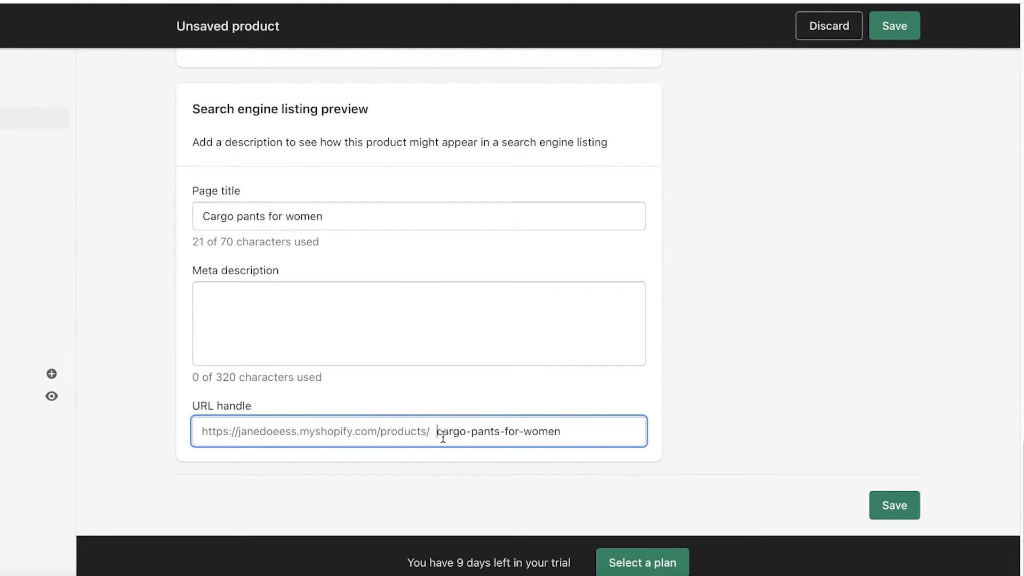
pyautogui.click(477, 432)
pyautogui.scroll(1, 487, 452)
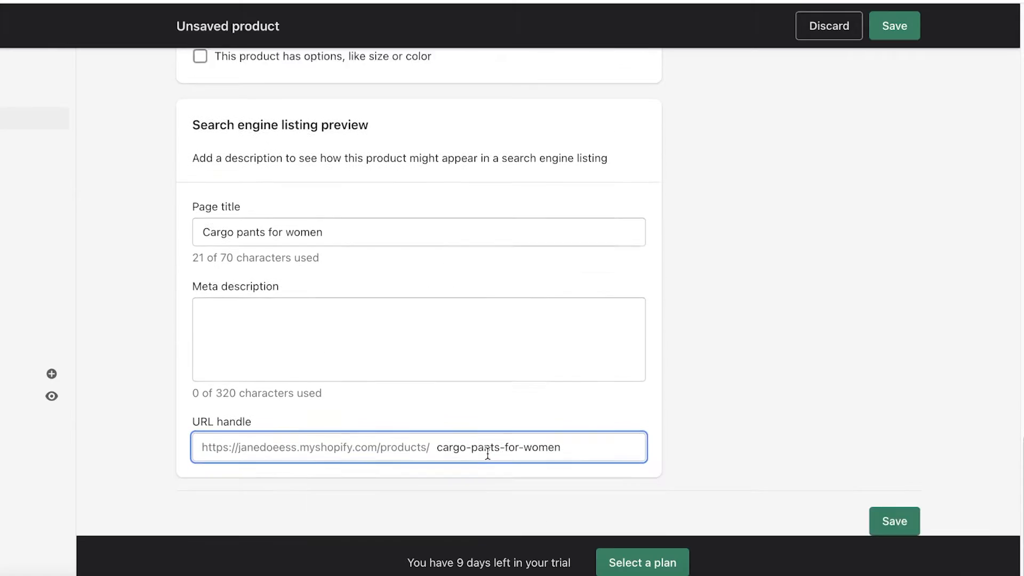
pyautogui.scroll(-1, 487, 452)
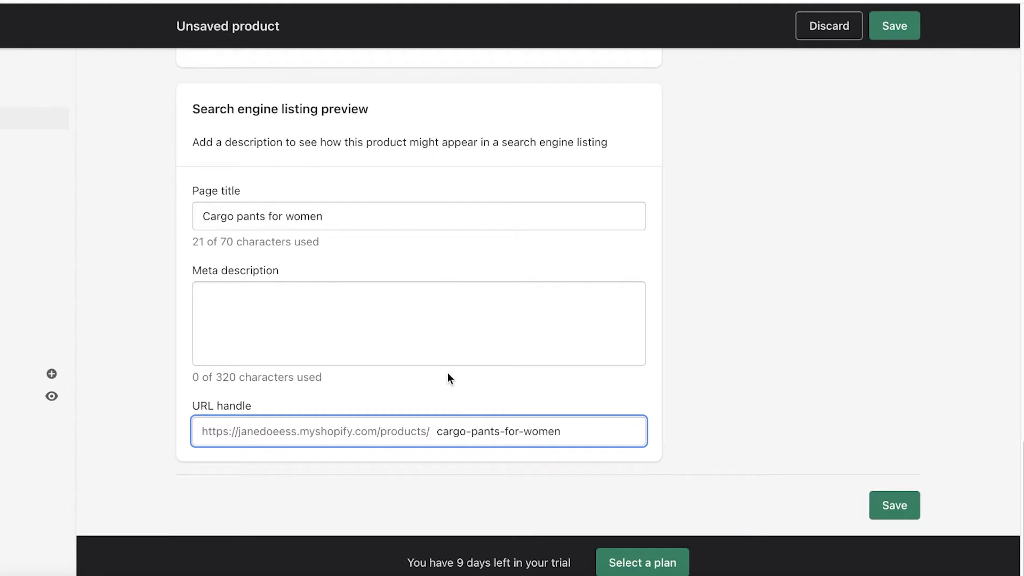
# Step: Save Long Cargo Pants and confirm it is listed as Active with 0 in stock among eight products
pyautogui.click(909, 497)
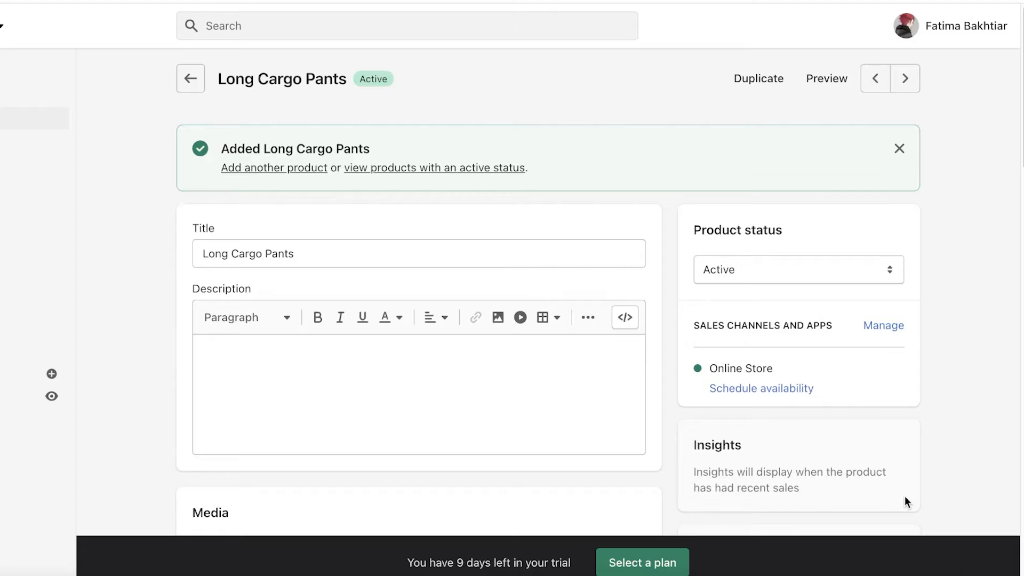
pyautogui.click(191, 78)
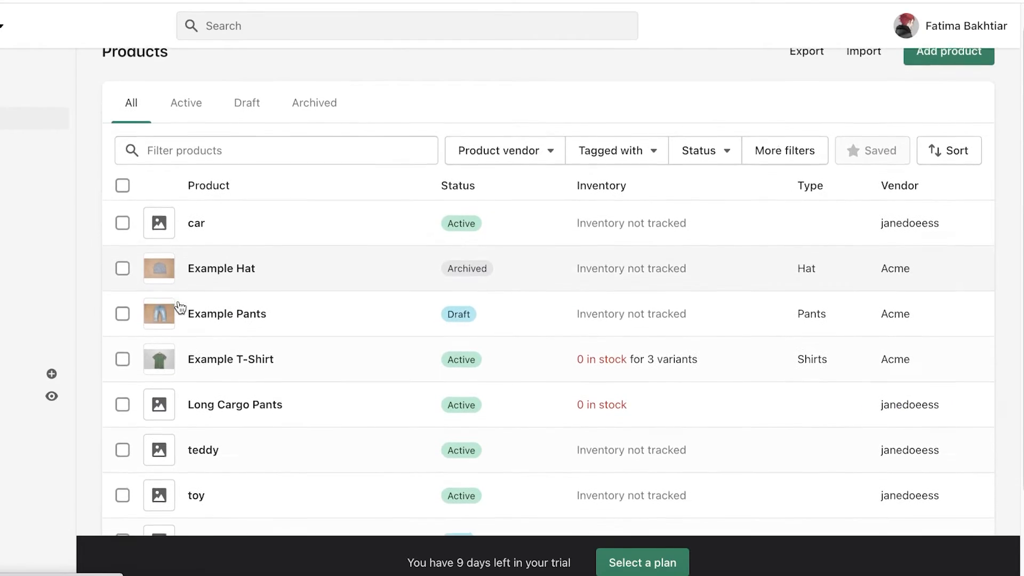
pyautogui.scroll(-3, 200, 387)
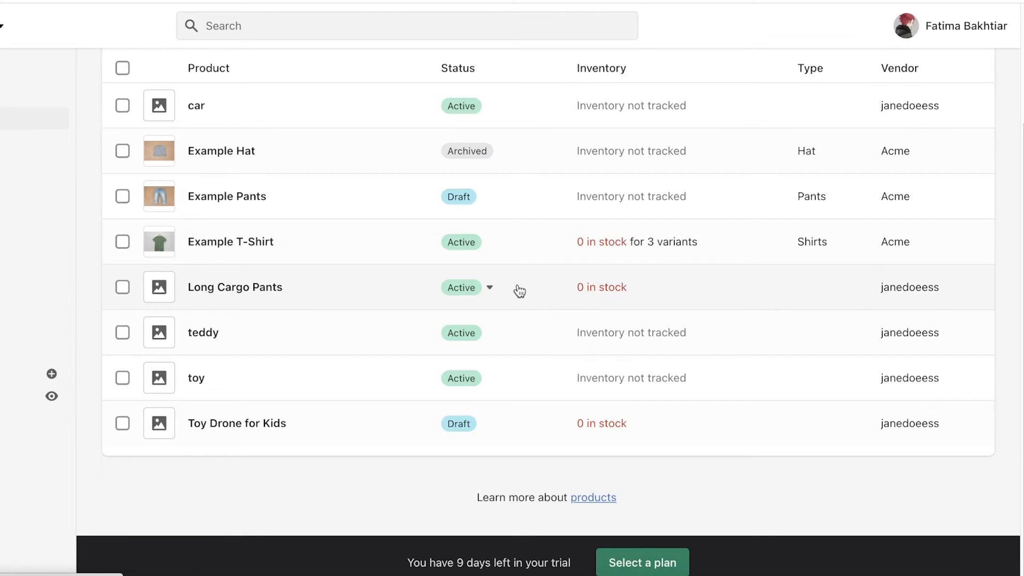
pyautogui.scroll(2, 520, 290)
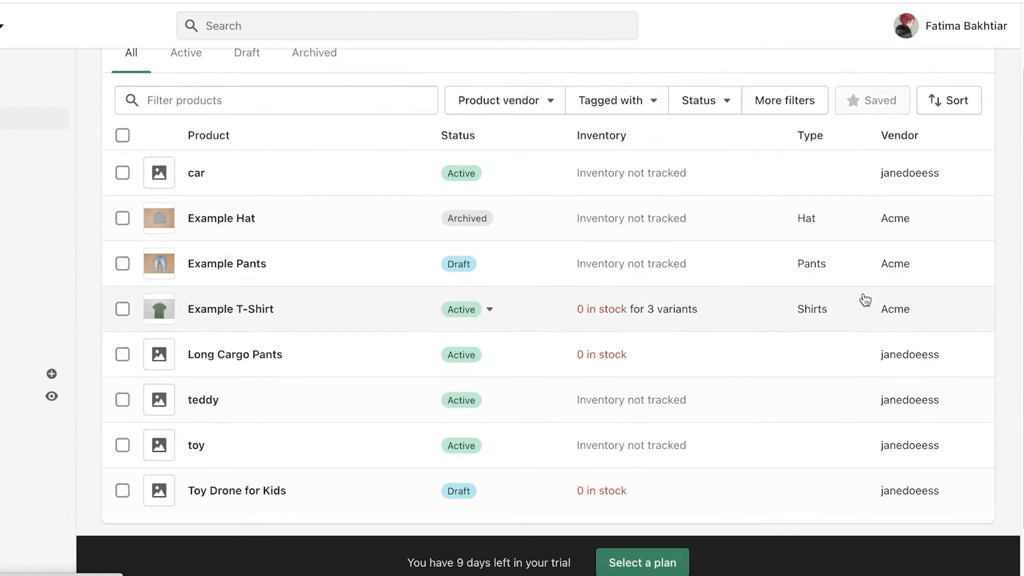
pyautogui.scroll(-1, 869, 266)
pyautogui.scroll(4, 539, 263)
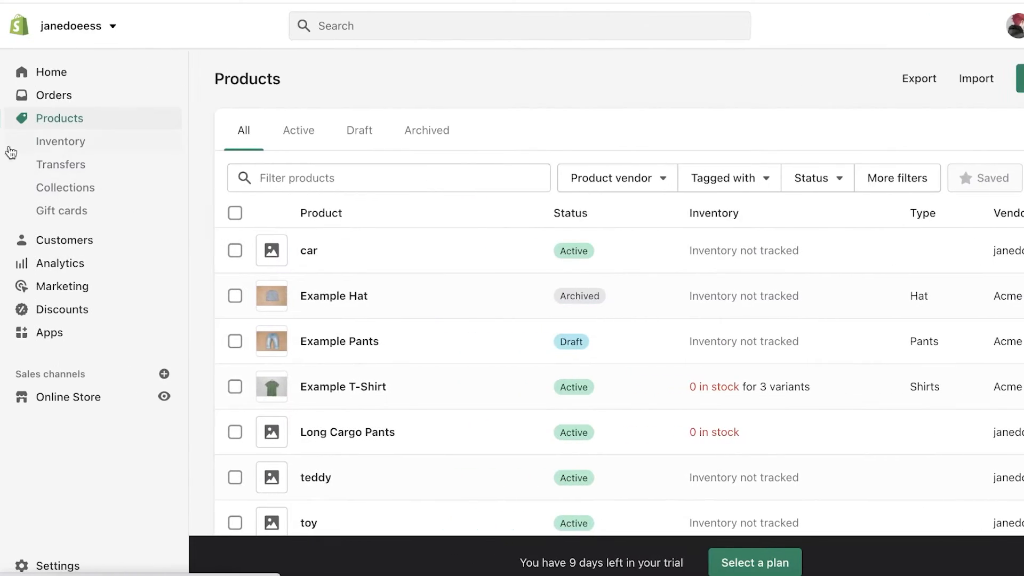
# Step: Open Customers and look over the empty page with its add and import customer options
pyautogui.click(75, 245)
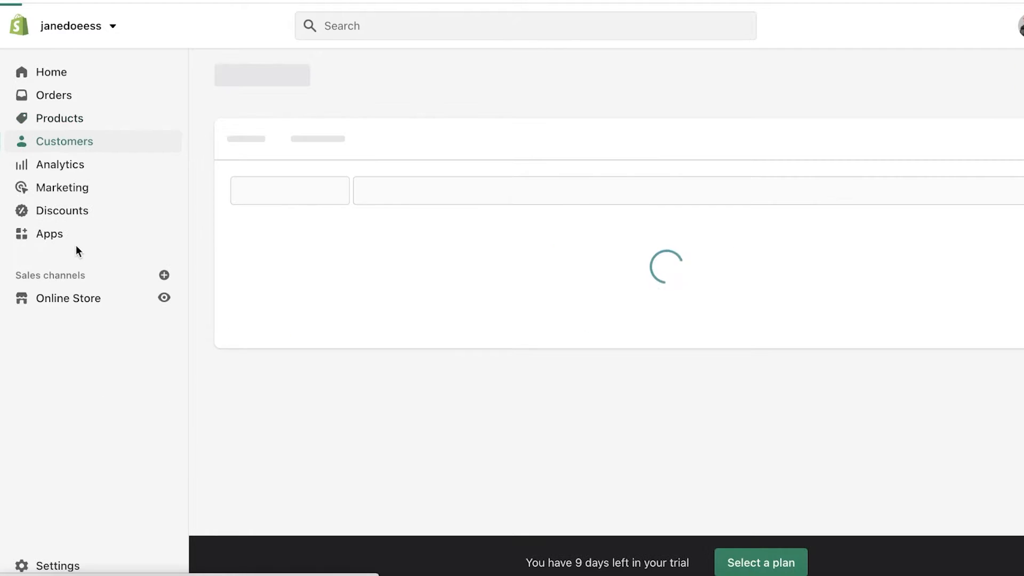
pyautogui.scroll(-1, 528, 227)
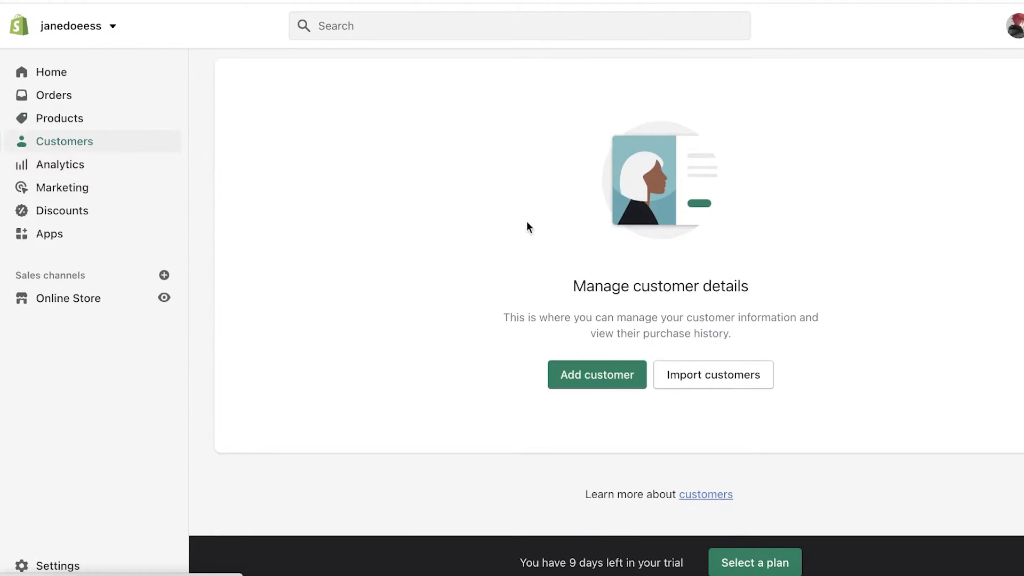
pyautogui.scroll(1, 521, 192)
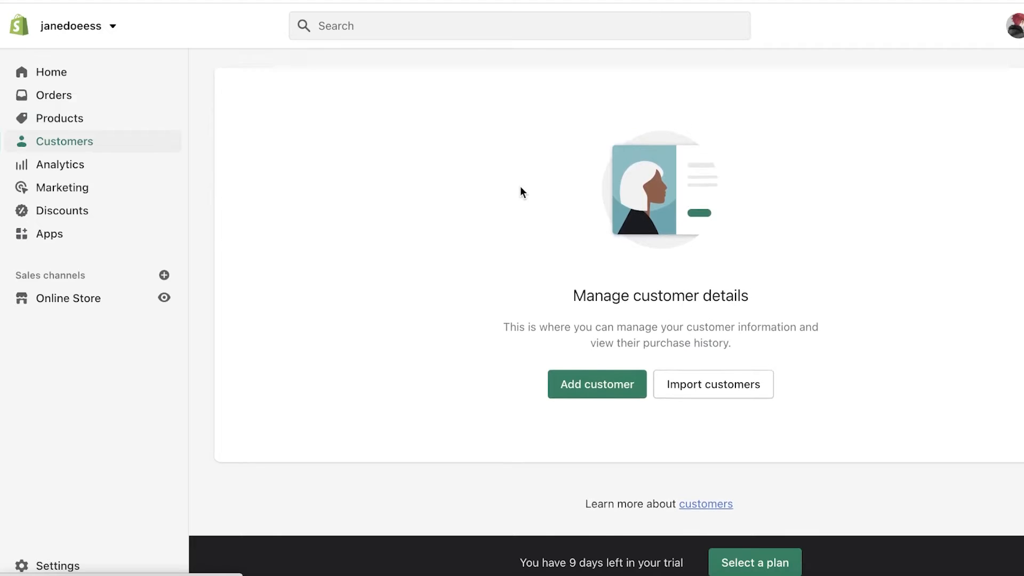
pyautogui.scroll(1, 521, 187)
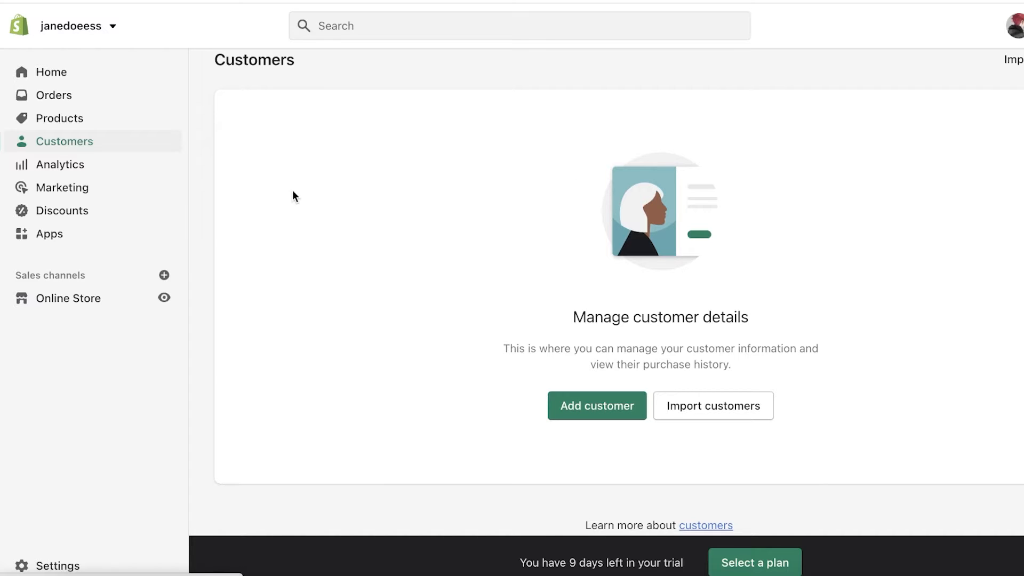
# Step: Open the Analytics dashboard and scroll through the store's metrics
pyautogui.click(21, 171)
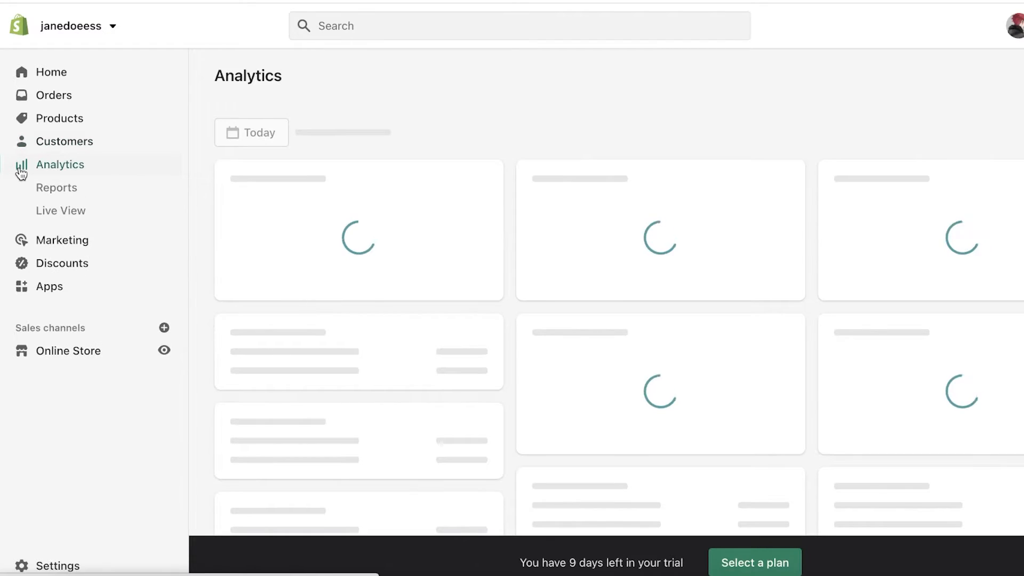
pyautogui.scroll(-1, 531, 108)
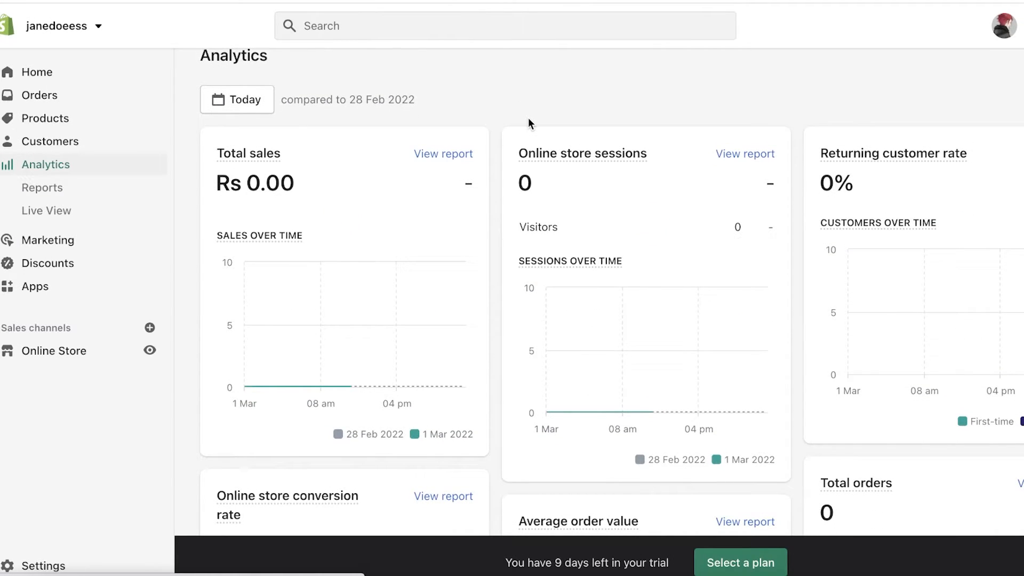
pyautogui.scroll(-1, 568, 124)
pyautogui.moveTo(885, 184)
pyautogui.scroll(-3, 885, 183)
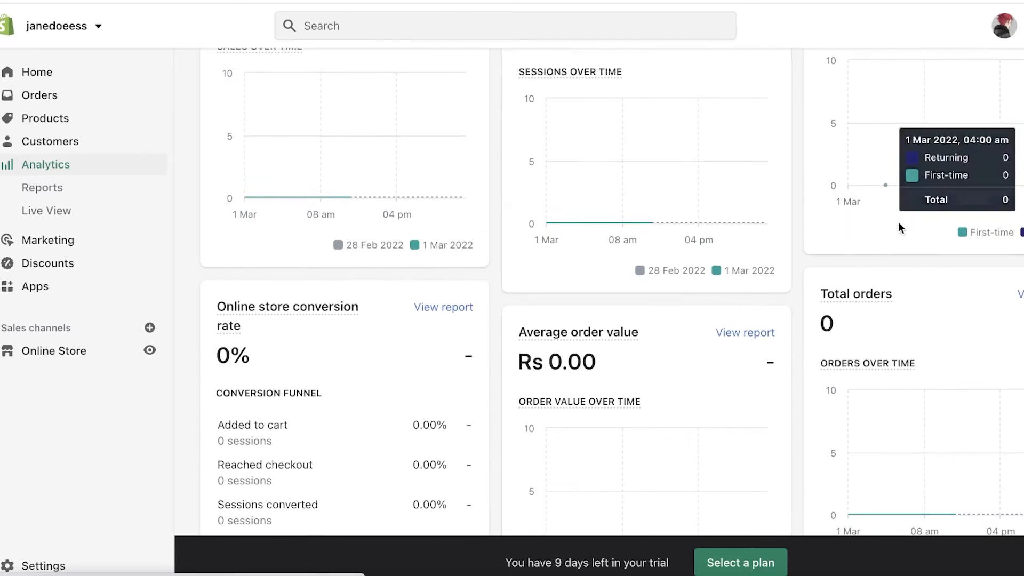
pyautogui.moveTo(912, 347)
pyautogui.scroll(-4, 910, 345)
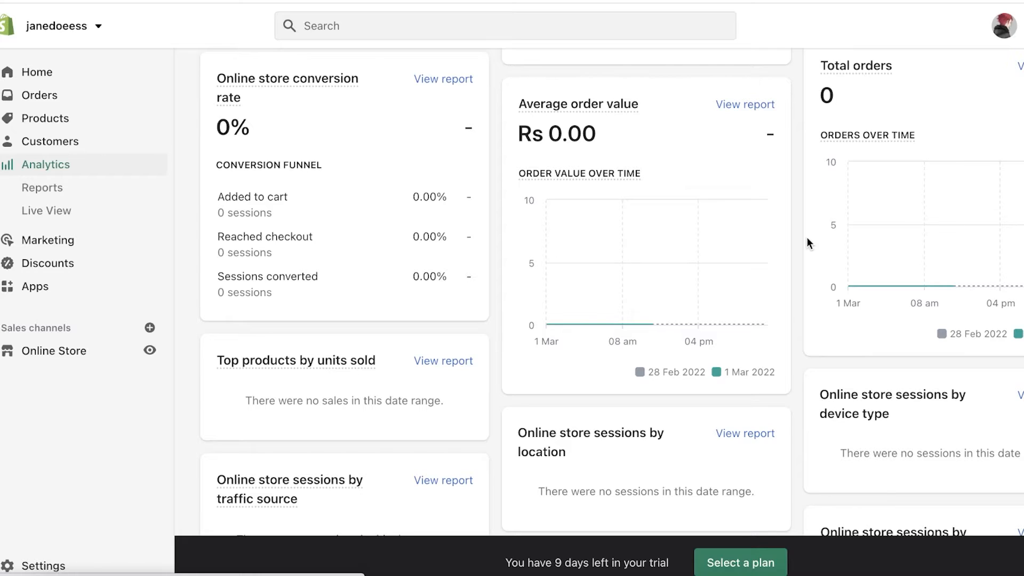
pyautogui.scroll(-1, 806, 238)
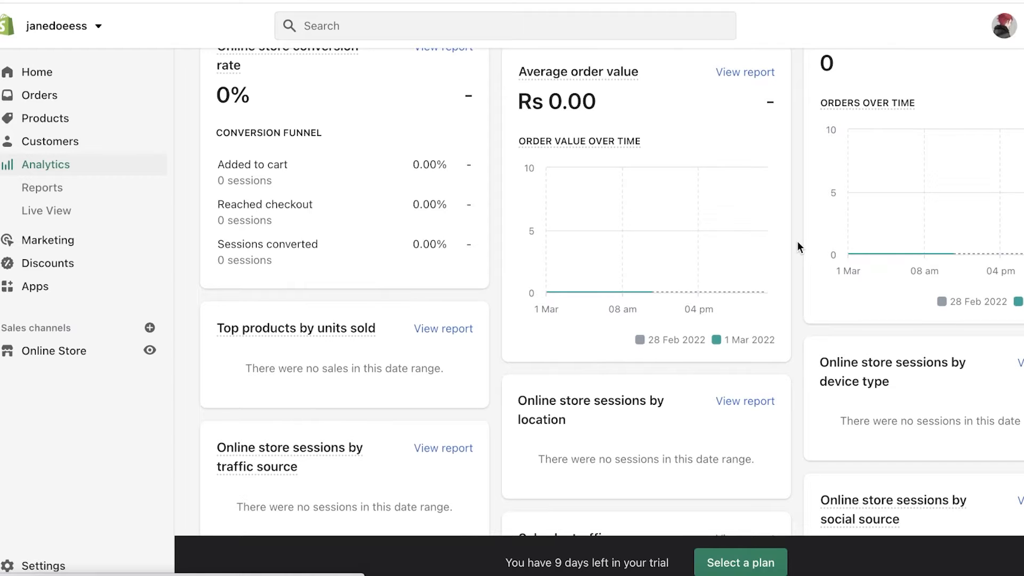
pyautogui.scroll(-15, 797, 242)
pyautogui.scroll(14, 801, 242)
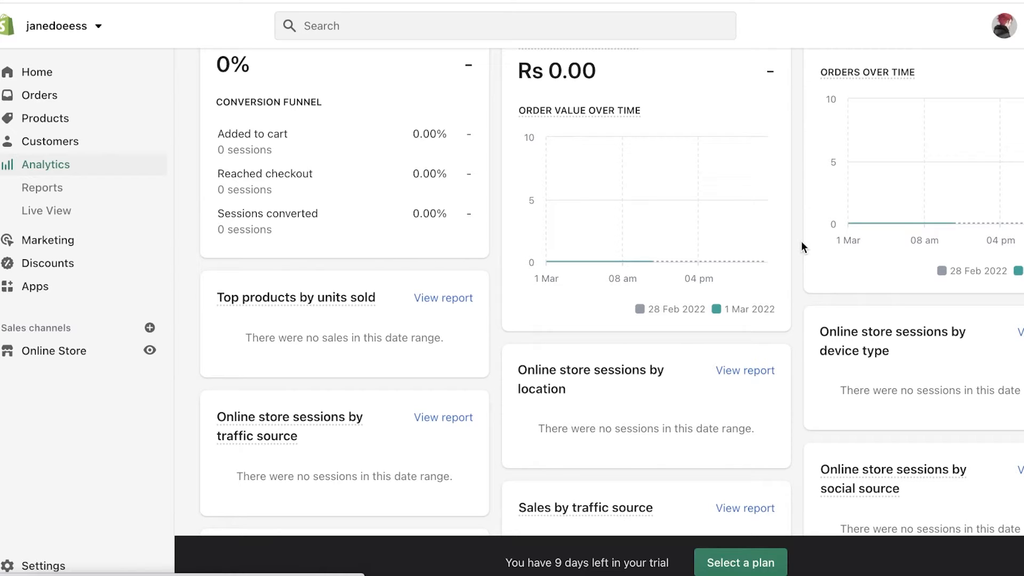
pyautogui.scroll(8, 801, 242)
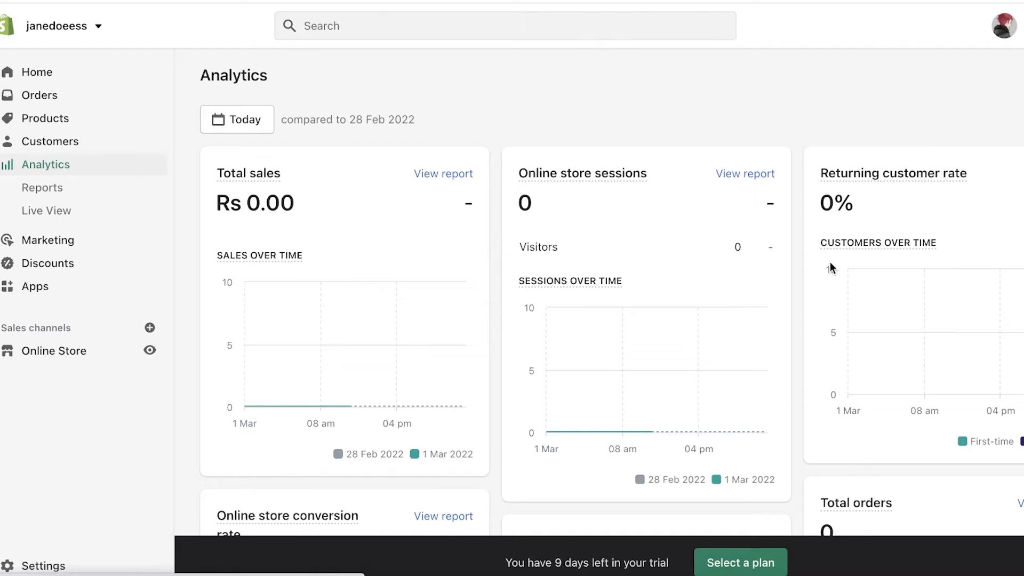
pyautogui.scroll(-1, 294, 268)
# Step: Open Analytics Reports and browse the sales, orders and customer report cards
pyautogui.click(82, 195)
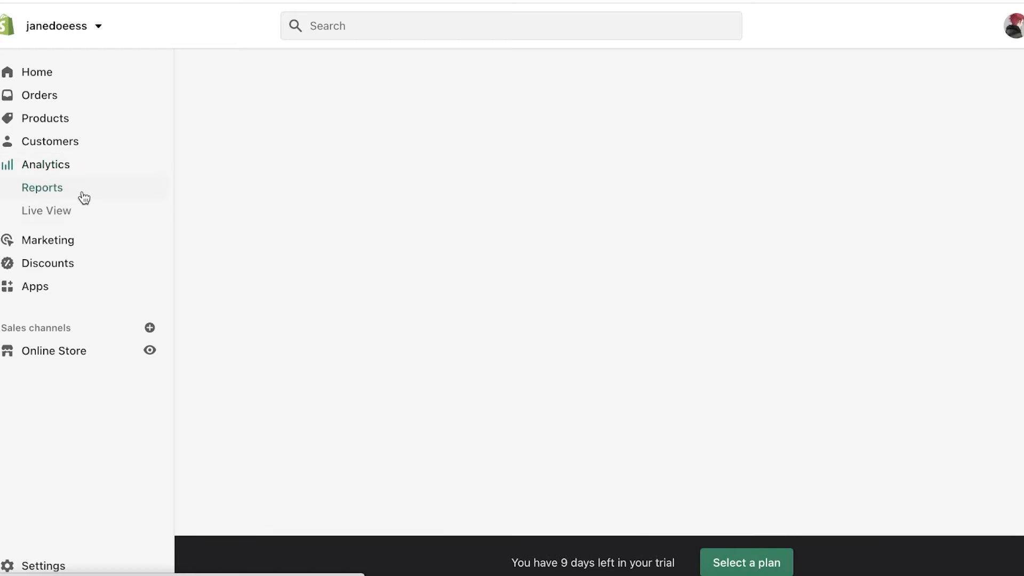
pyautogui.scroll(-8, 688, 223)
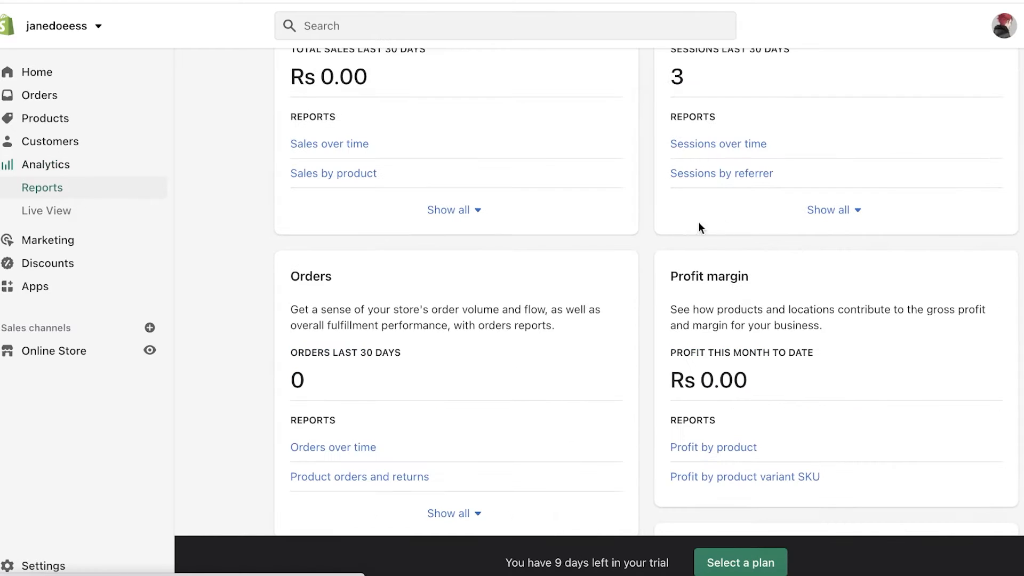
pyautogui.scroll(-3, 676, 223)
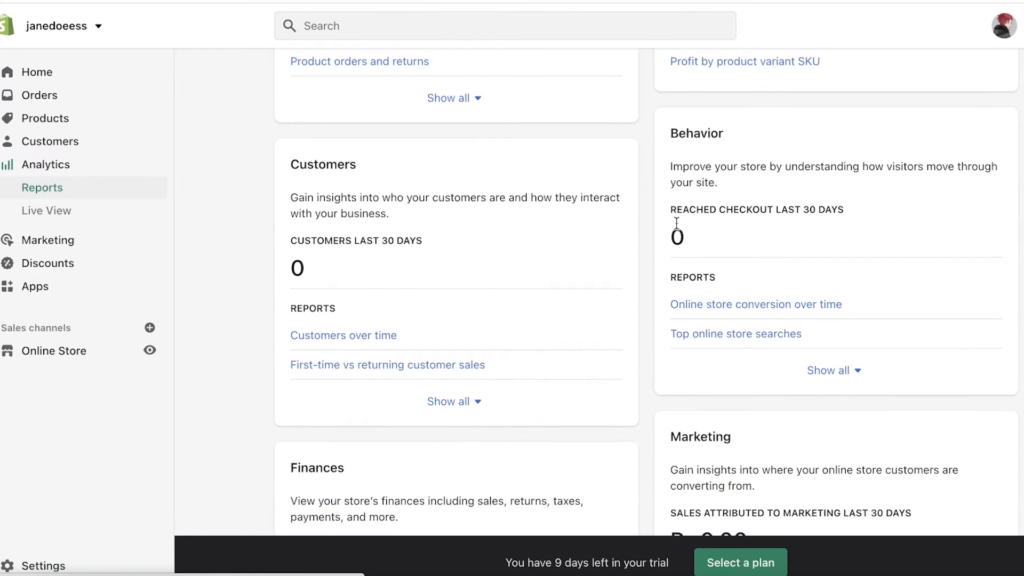
pyautogui.scroll(-8, 676, 223)
pyautogui.scroll(15, 676, 222)
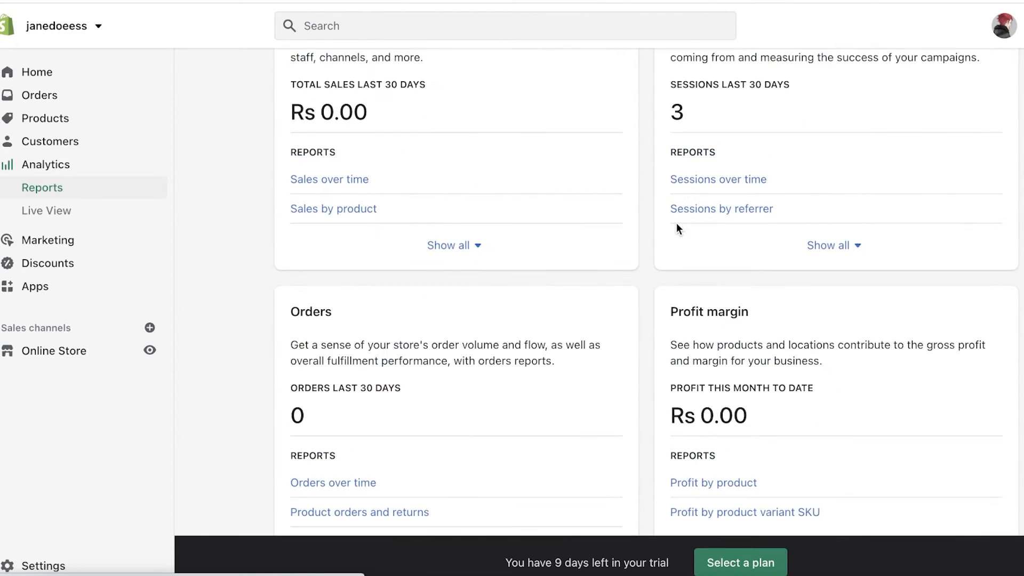
pyautogui.scroll(-15, 405, 243)
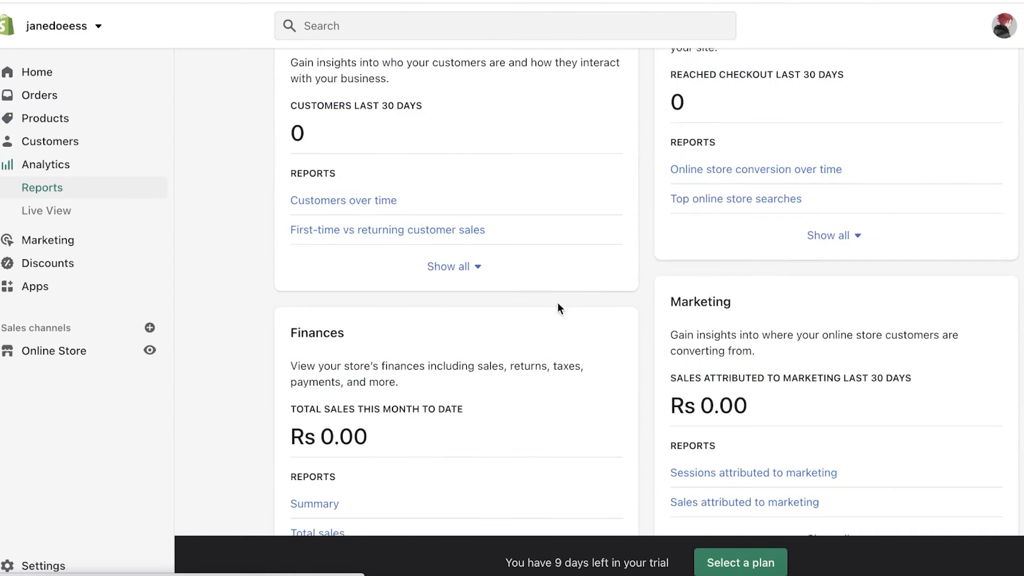
pyautogui.scroll(1, 186, 316)
# Step: Open Marketing and review its results, the Abandoned checkout emails campaign and marketing apps
pyautogui.click(92, 245)
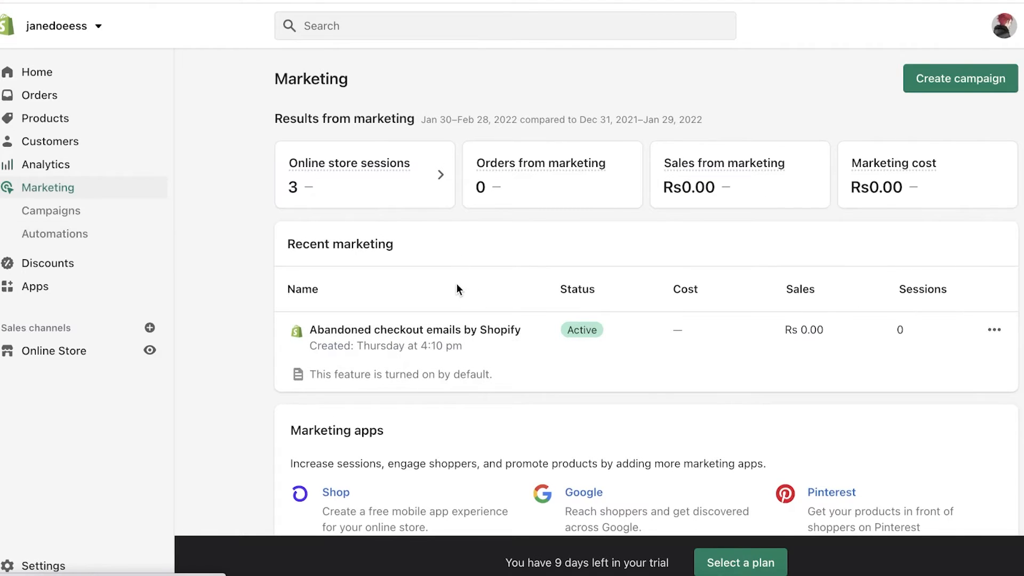
pyautogui.scroll(-1, 456, 283)
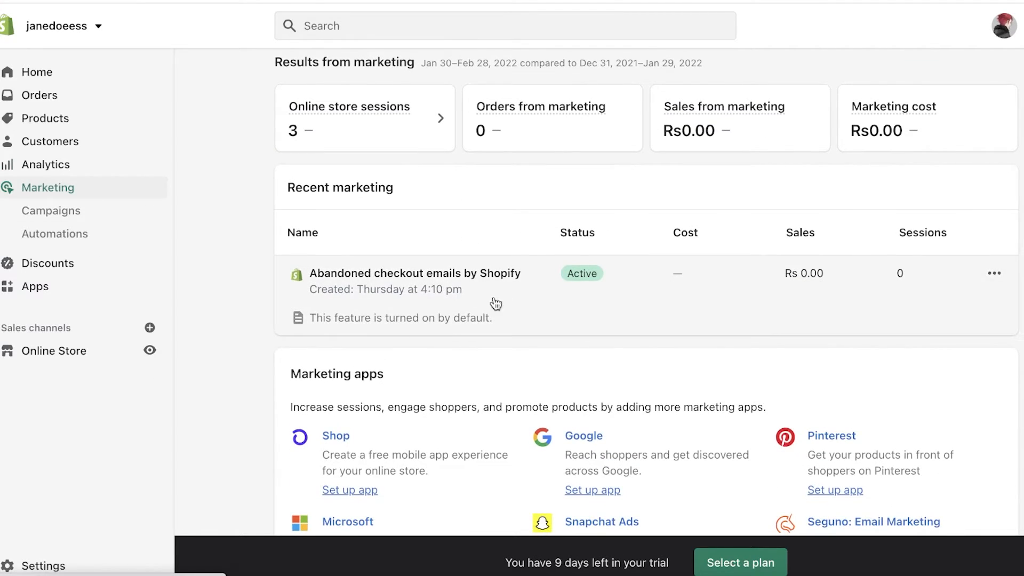
pyautogui.scroll(-4, 393, 324)
pyautogui.scroll(-1, 393, 324)
pyautogui.scroll(6, 393, 322)
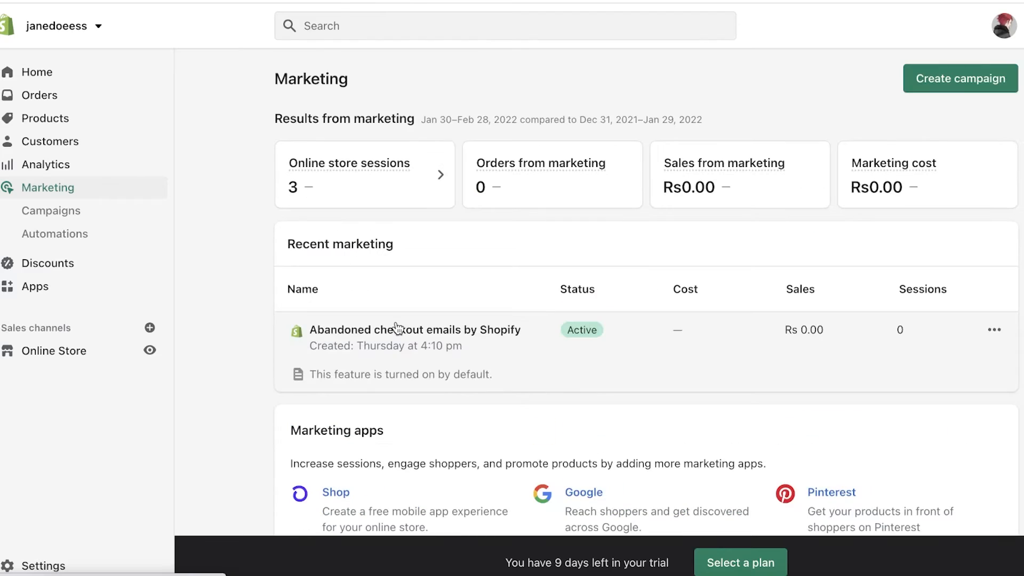
pyautogui.scroll(-6, 771, 262)
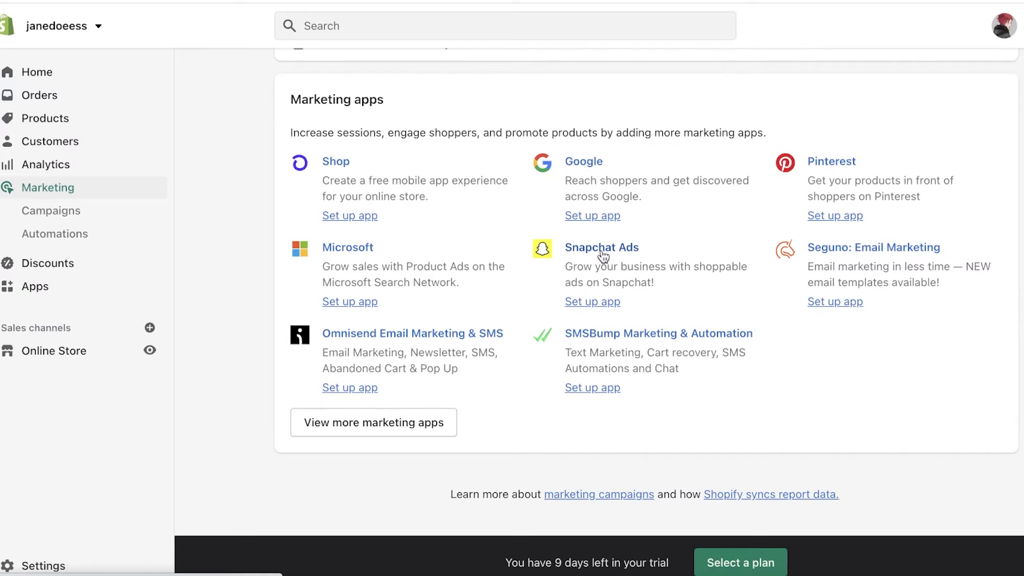
pyautogui.scroll(6, 582, 277)
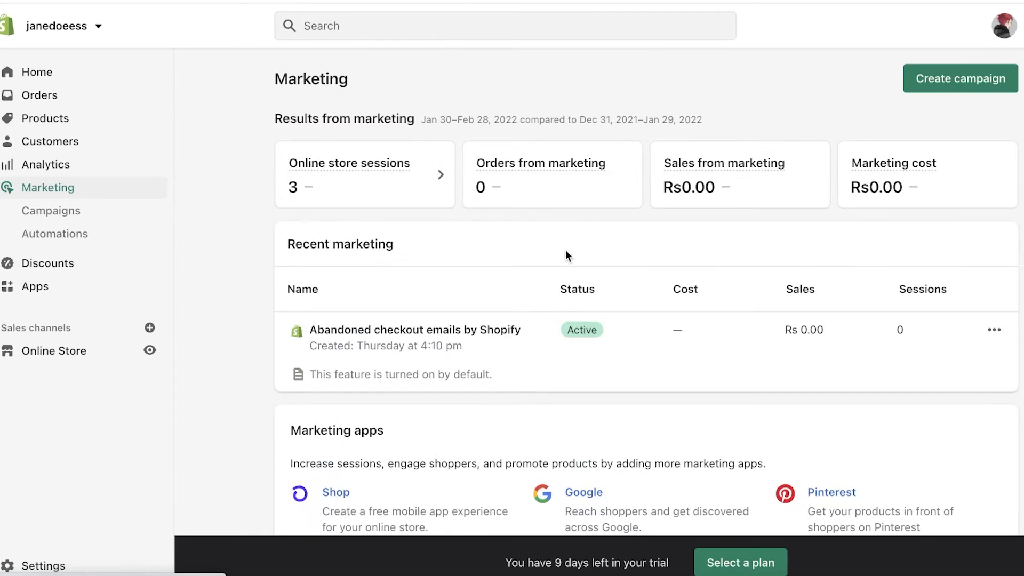
pyautogui.scroll(-2, 565, 249)
pyautogui.scroll(2, 570, 253)
# Step: Open Discounts, start a new discount code and scroll through the form
pyautogui.click(101, 265)
pyautogui.scroll(-1, 424, 283)
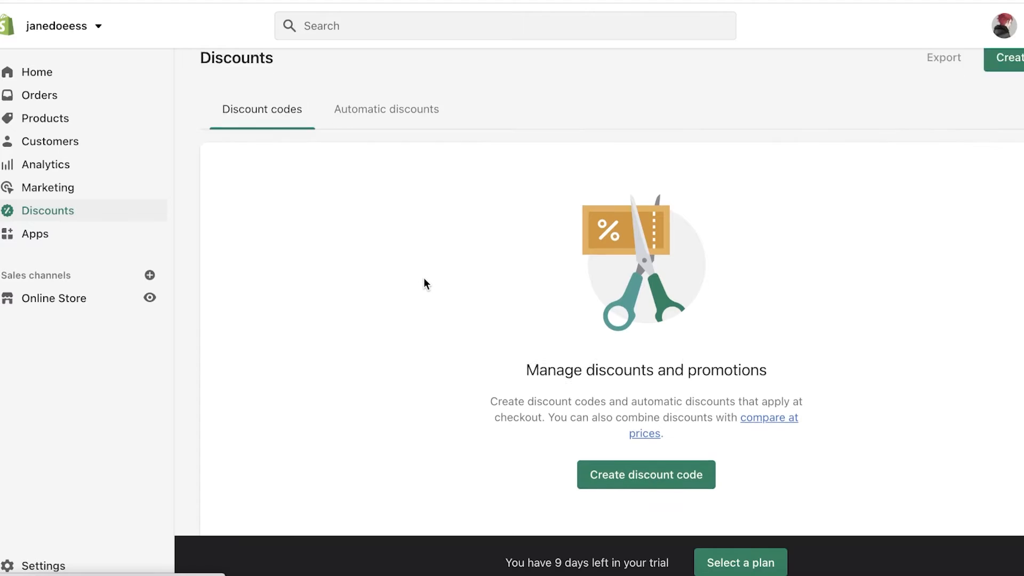
pyautogui.scroll(-3, 533, 341)
pyautogui.click(677, 371)
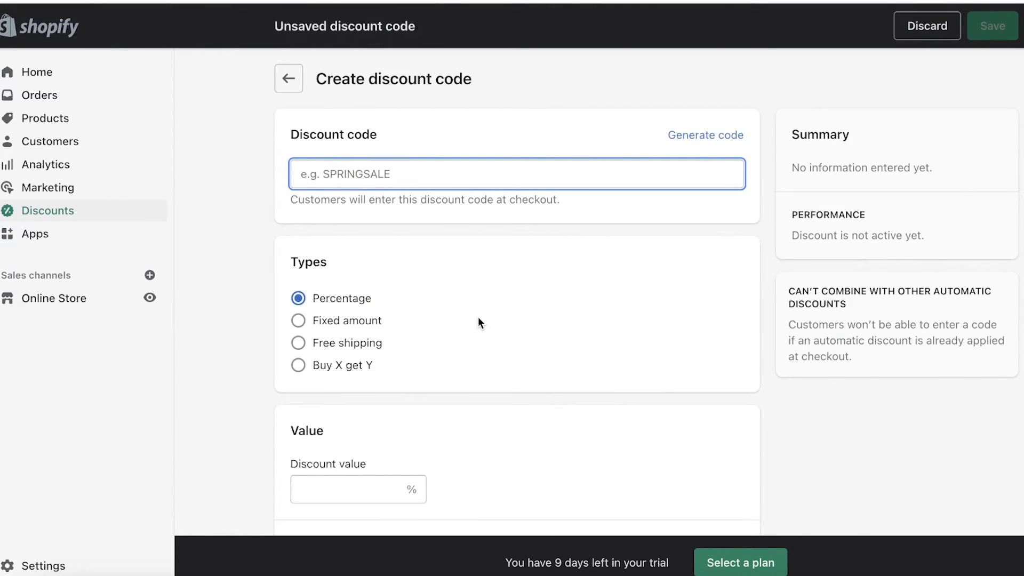
pyautogui.scroll(-2, 433, 234)
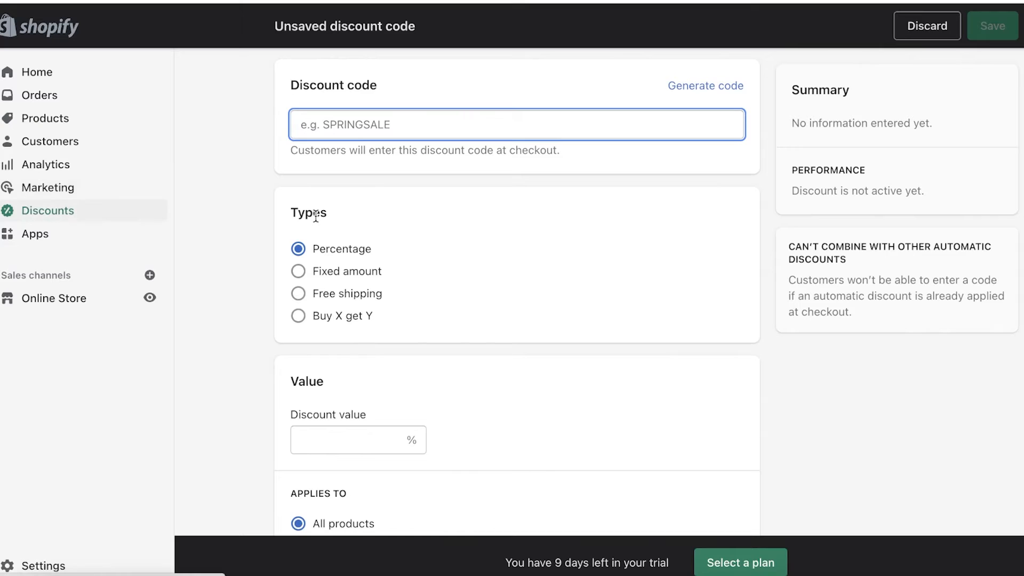
pyautogui.scroll(-12, 312, 267)
pyautogui.scroll(12, 315, 269)
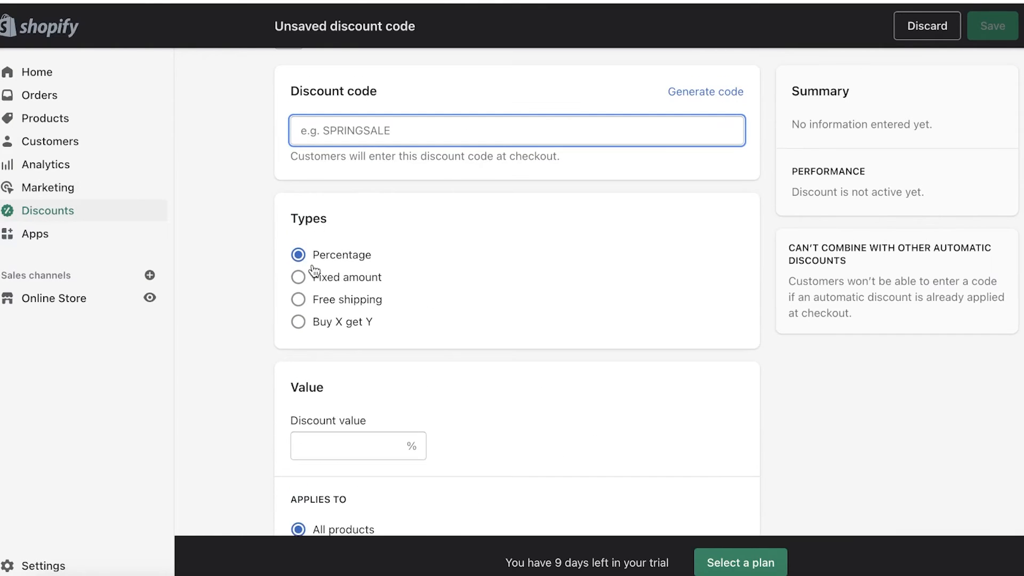
pyautogui.scroll(-5, 315, 272)
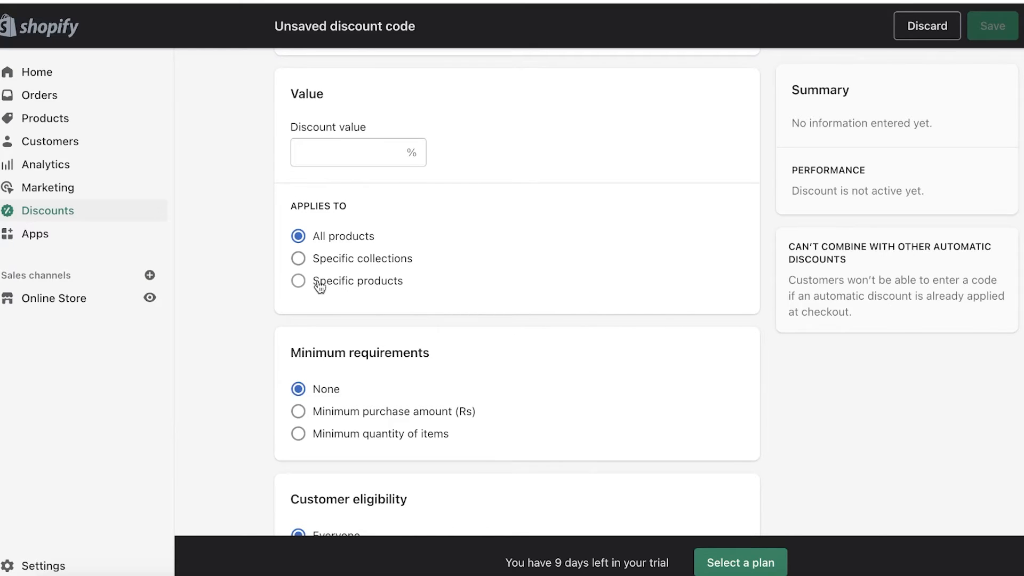
pyautogui.scroll(-7, 323, 298)
pyautogui.scroll(1, 450, 142)
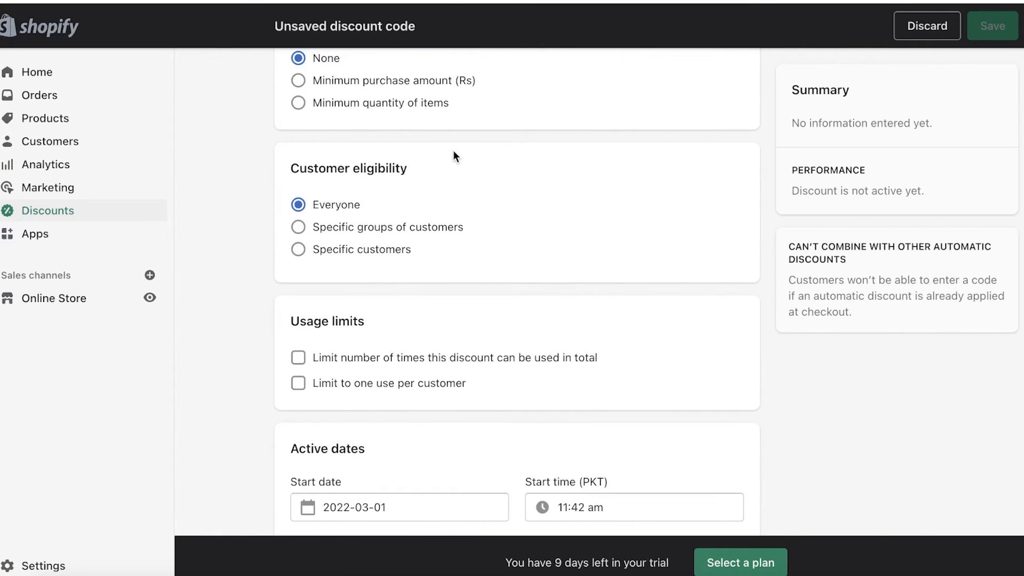
# Step: Try Specific groups and specific customers eligibility, revert to Everyone, then go to Apps
pyautogui.click(390, 228)
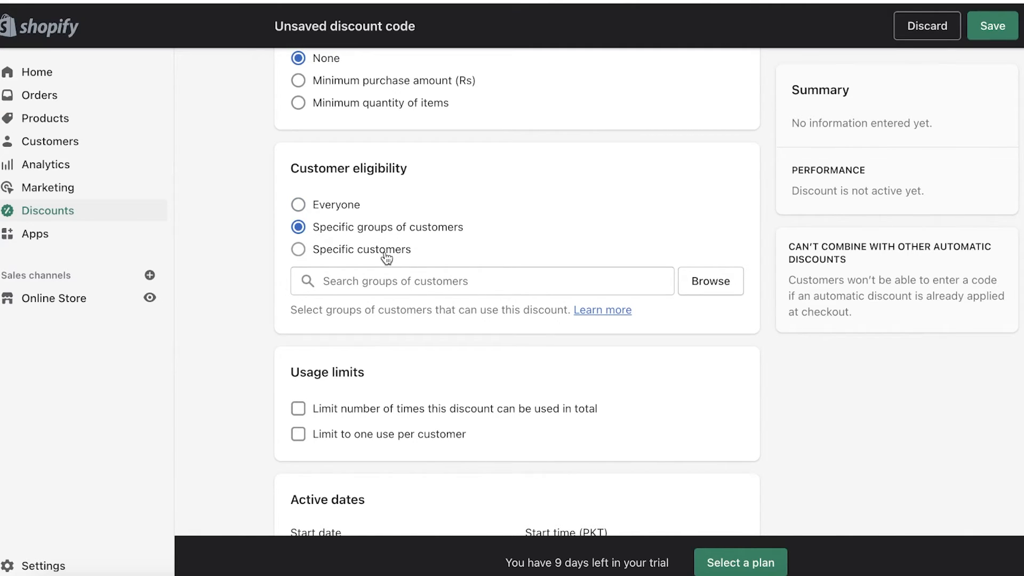
pyautogui.click(386, 258)
pyautogui.click(352, 207)
pyautogui.scroll(-2, 353, 209)
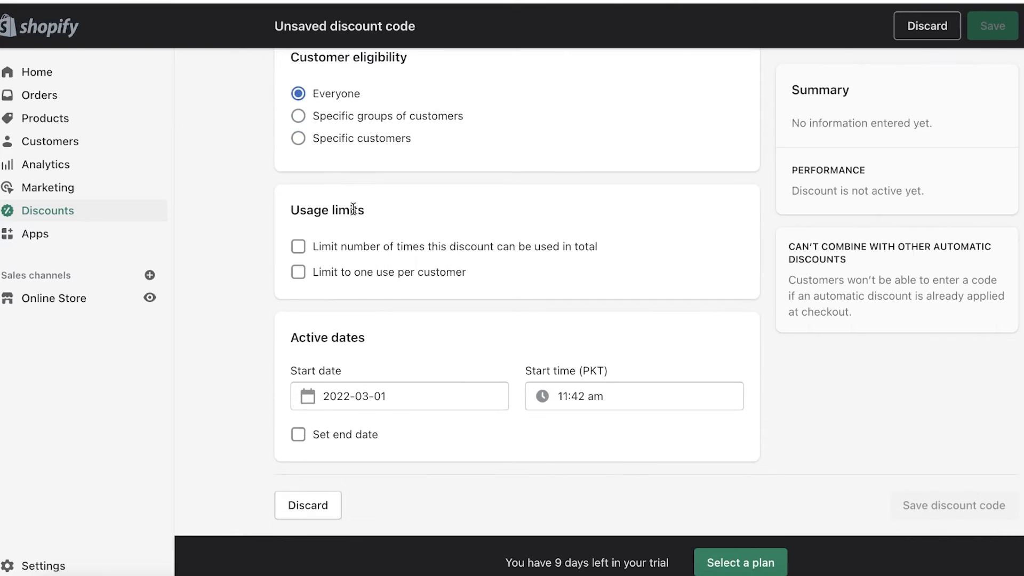
pyautogui.scroll(10, 333, 243)
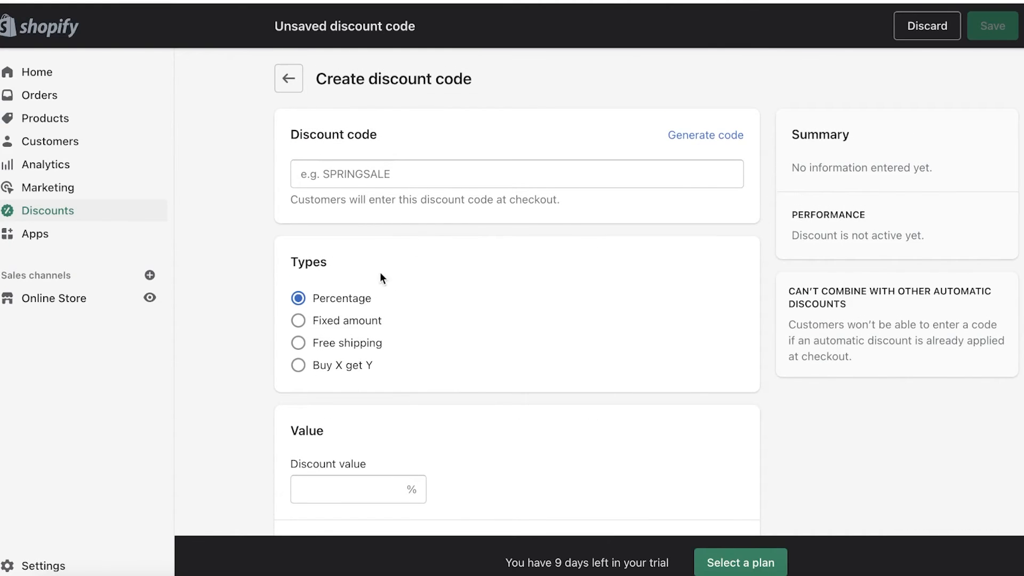
pyautogui.click(95, 234)
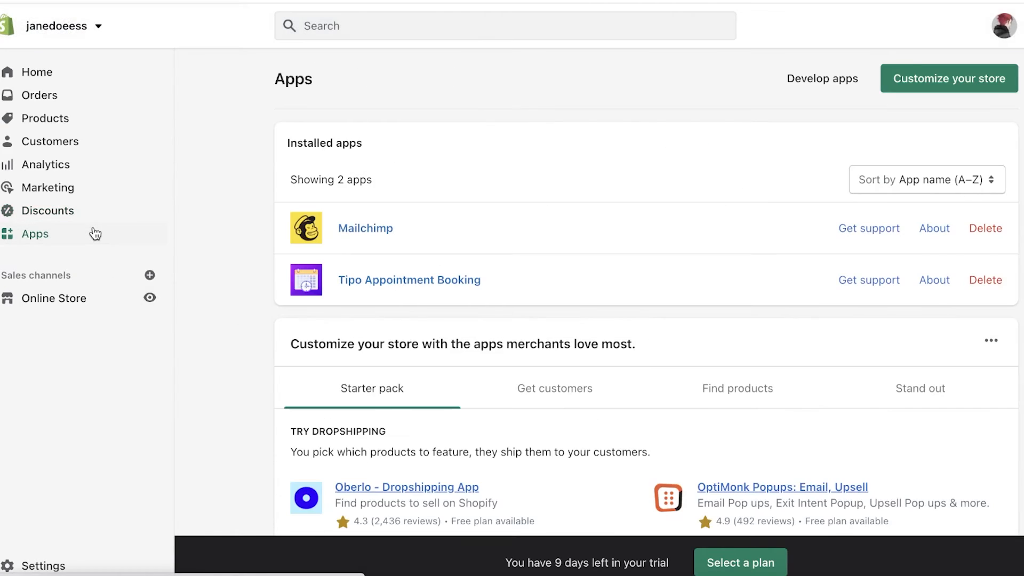
# Step: Browse the installed Mailchimp and Tipo apps plus recommendations, then open Online Store
pyautogui.scroll(-3, 405, 150)
pyautogui.scroll(3, 553, 141)
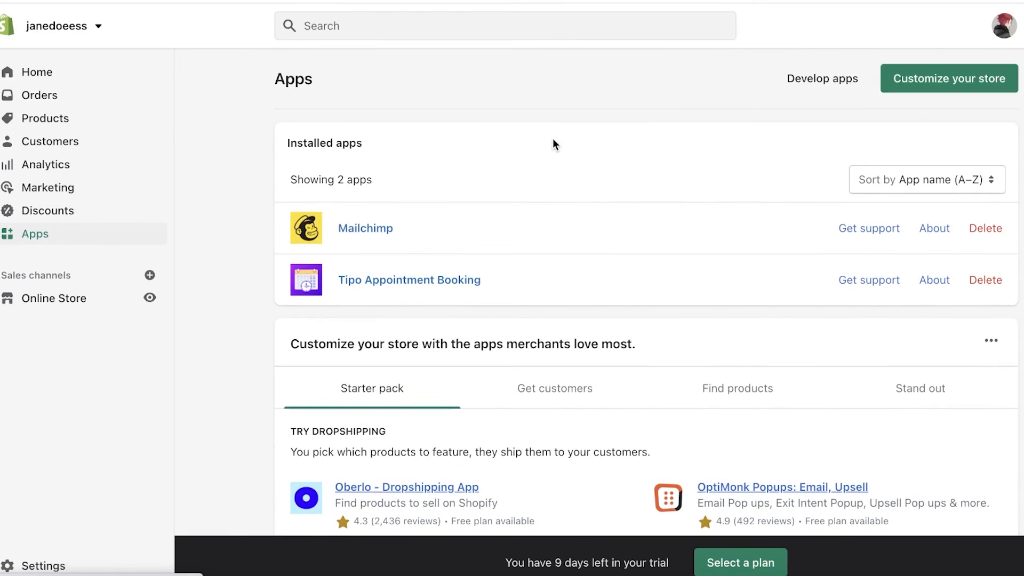
pyautogui.scroll(-2, 502, 251)
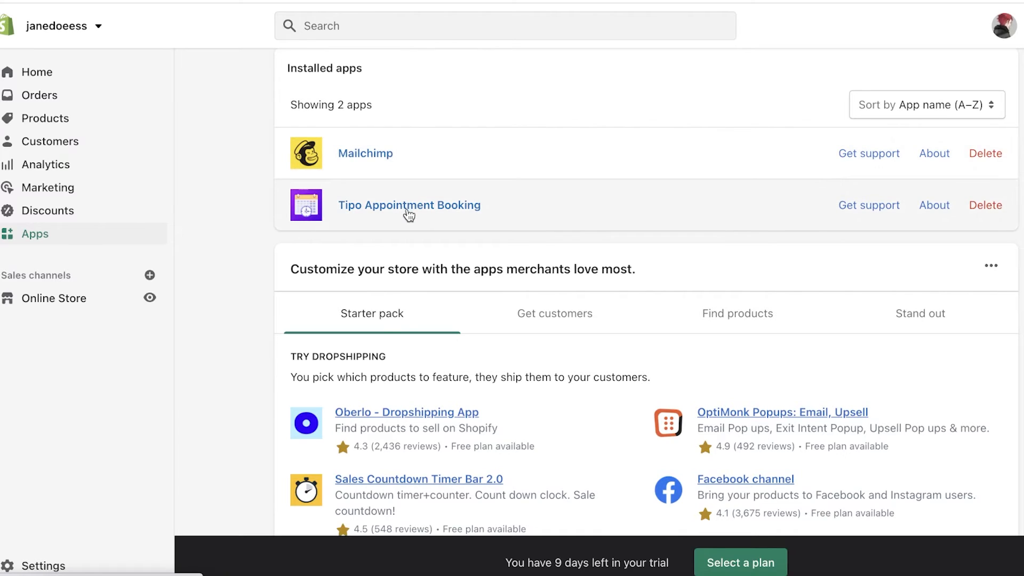
pyautogui.scroll(-7, 409, 213)
pyautogui.scroll(8, 409, 214)
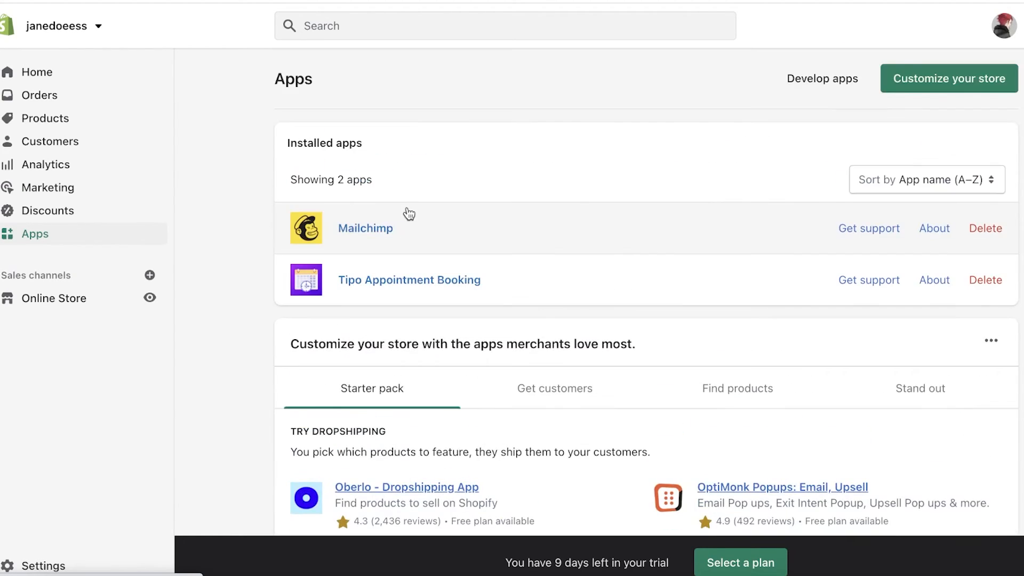
pyautogui.scroll(-3, 409, 214)
pyautogui.scroll(2, 411, 214)
pyautogui.scroll(1, 427, 208)
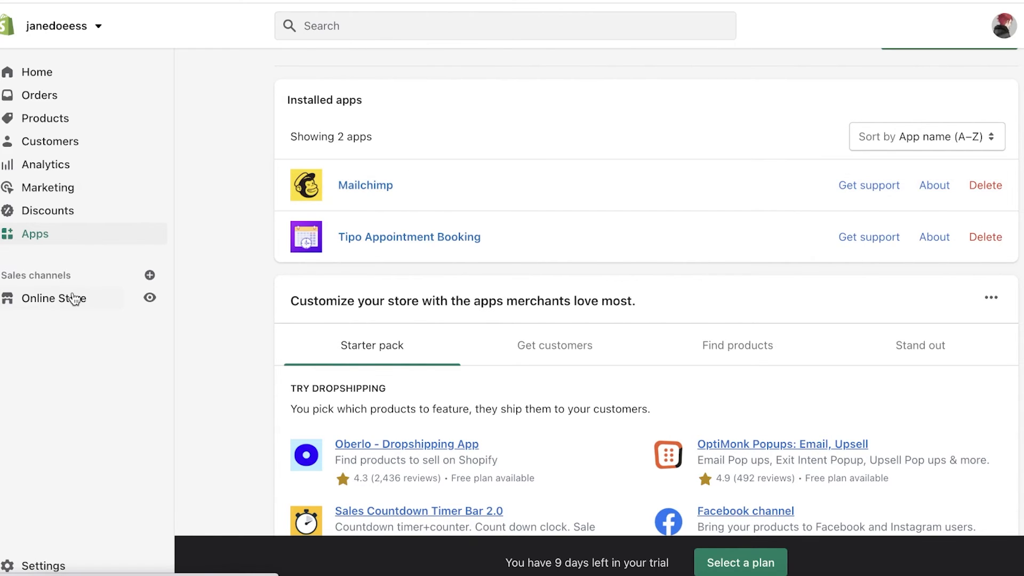
pyautogui.scroll(-6, 343, 217)
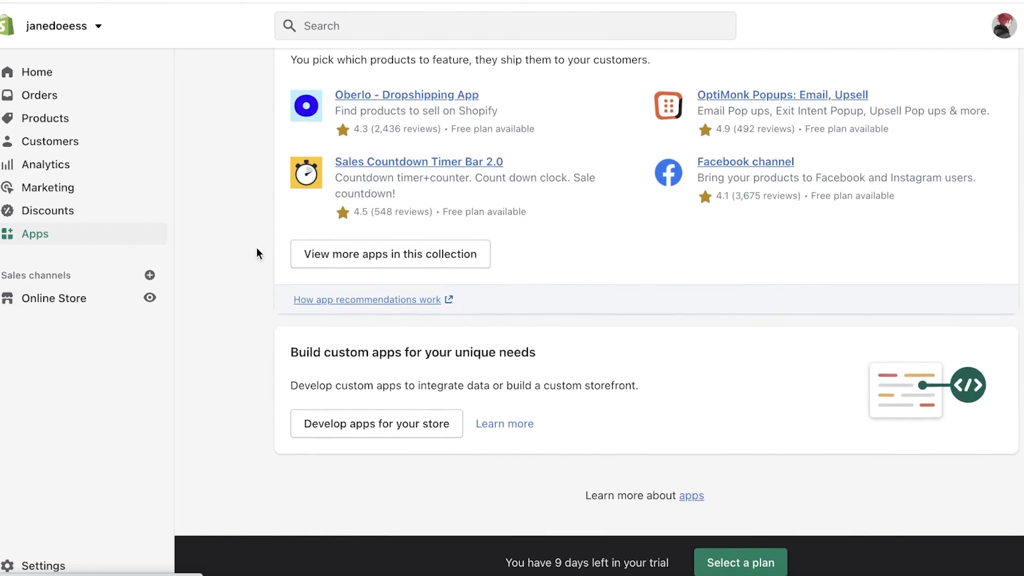
pyautogui.click(90, 298)
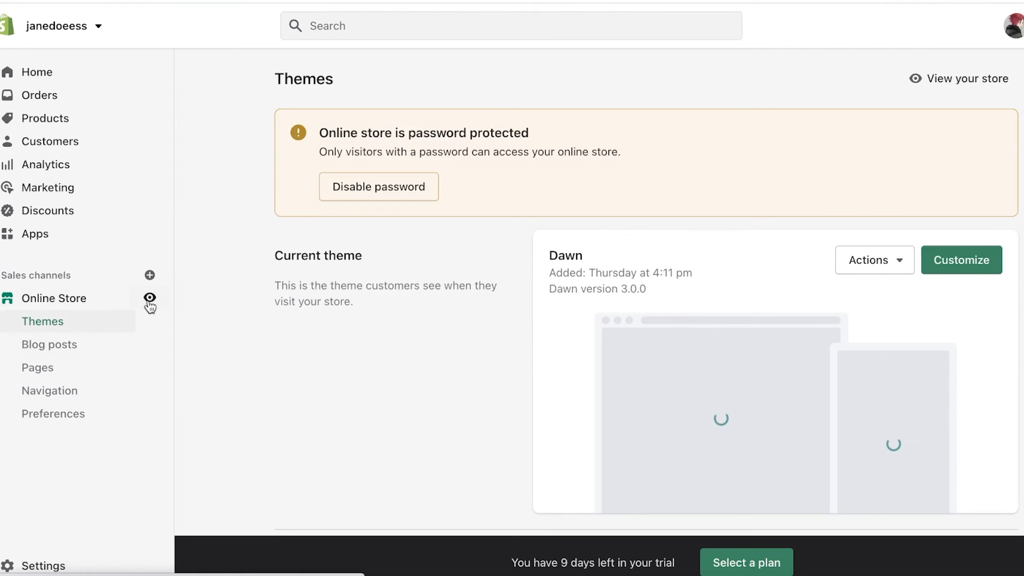
pyautogui.scroll(-8, 727, 252)
pyautogui.scroll(8, 640, 263)
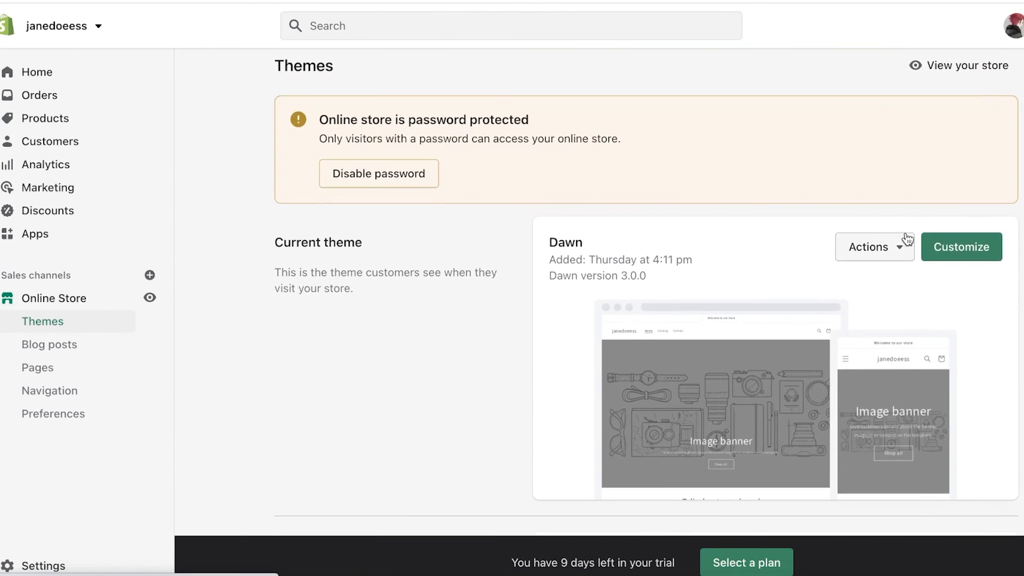
pyautogui.scroll(-1, 907, 239)
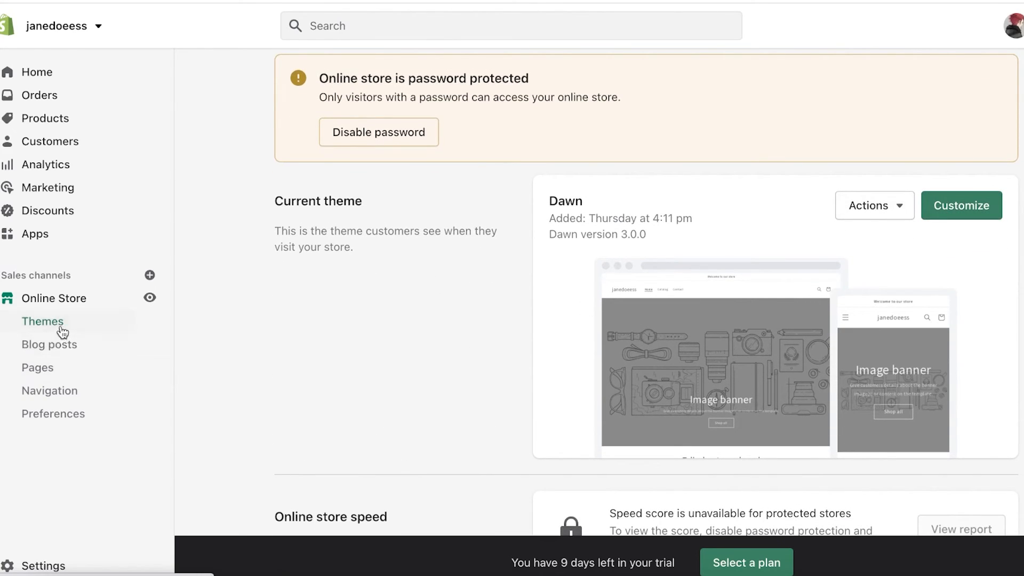
pyautogui.scroll(-7, 546, 326)
pyautogui.scroll(9, 566, 325)
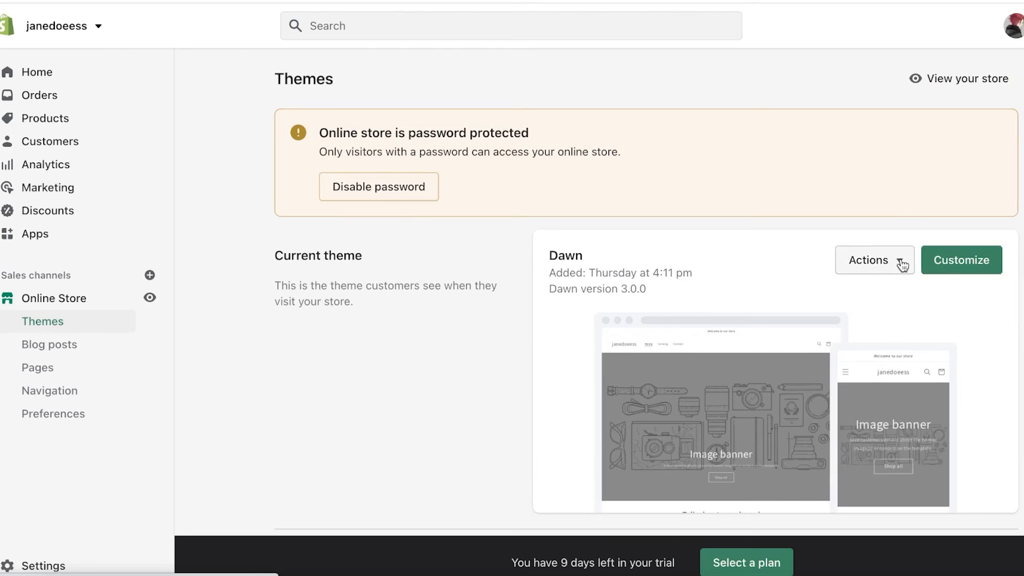
pyautogui.click(69, 356)
pyautogui.click(64, 368)
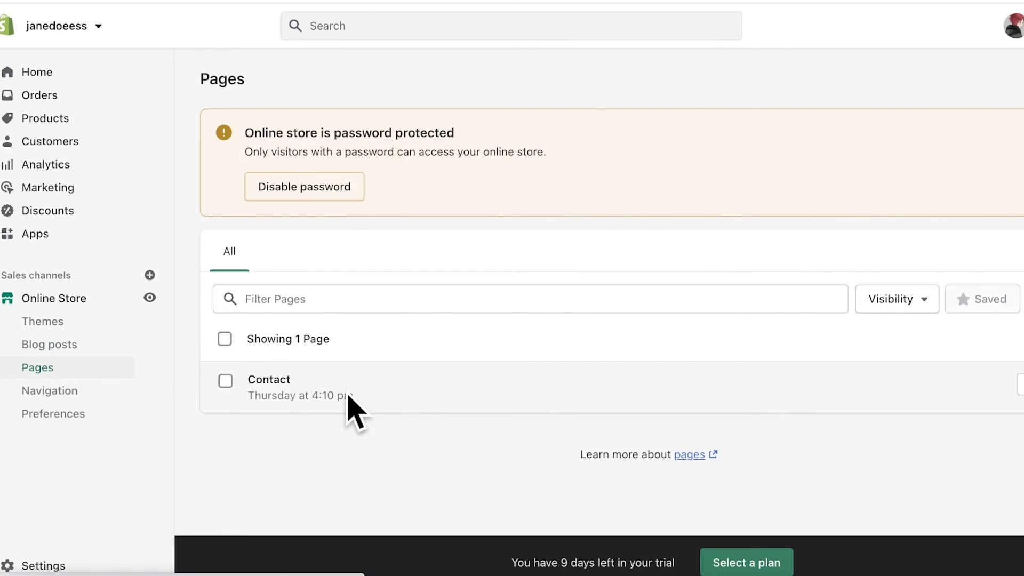
pyautogui.click(64, 389)
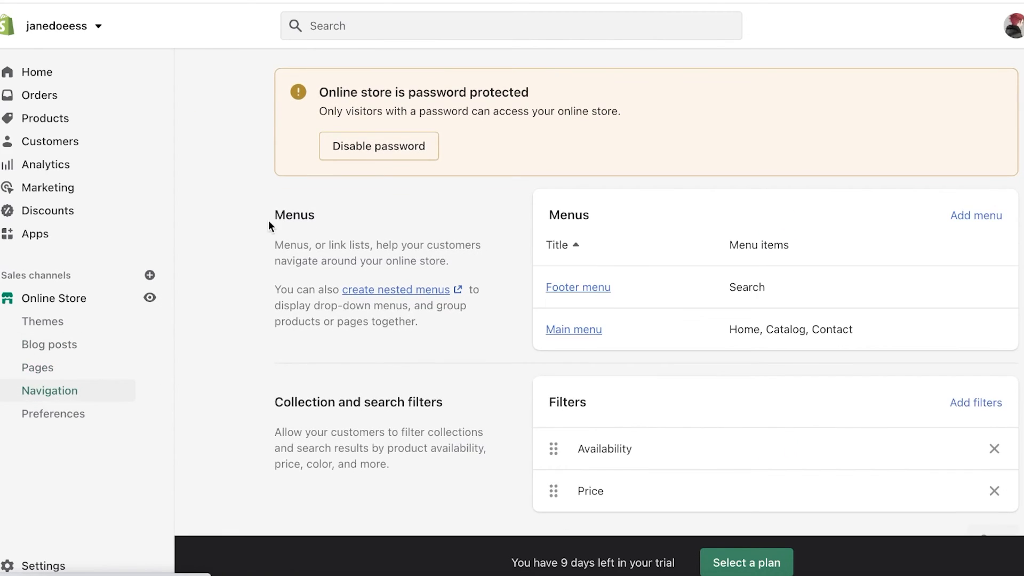
pyautogui.scroll(-1, 800, 267)
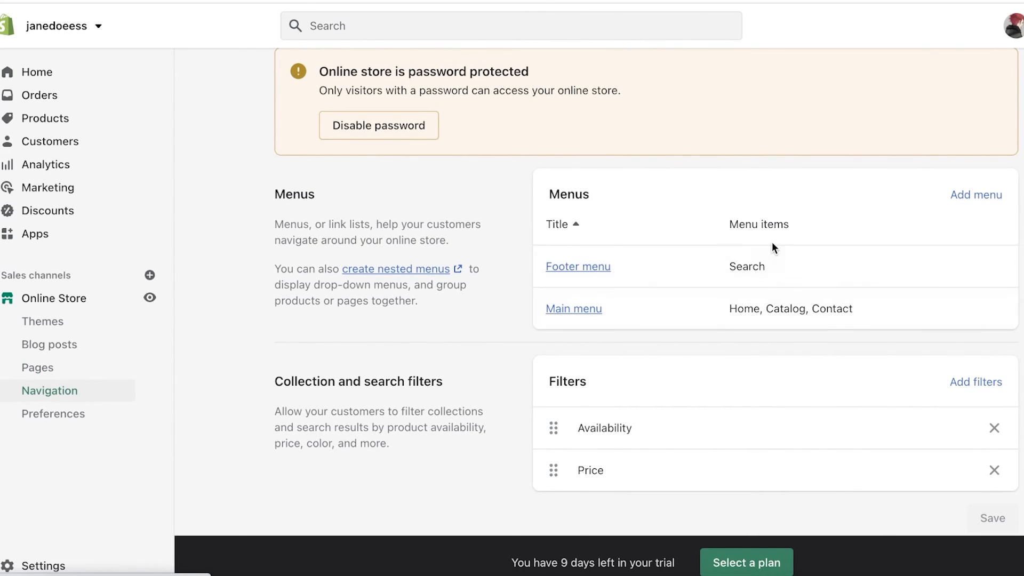
pyautogui.click(80, 414)
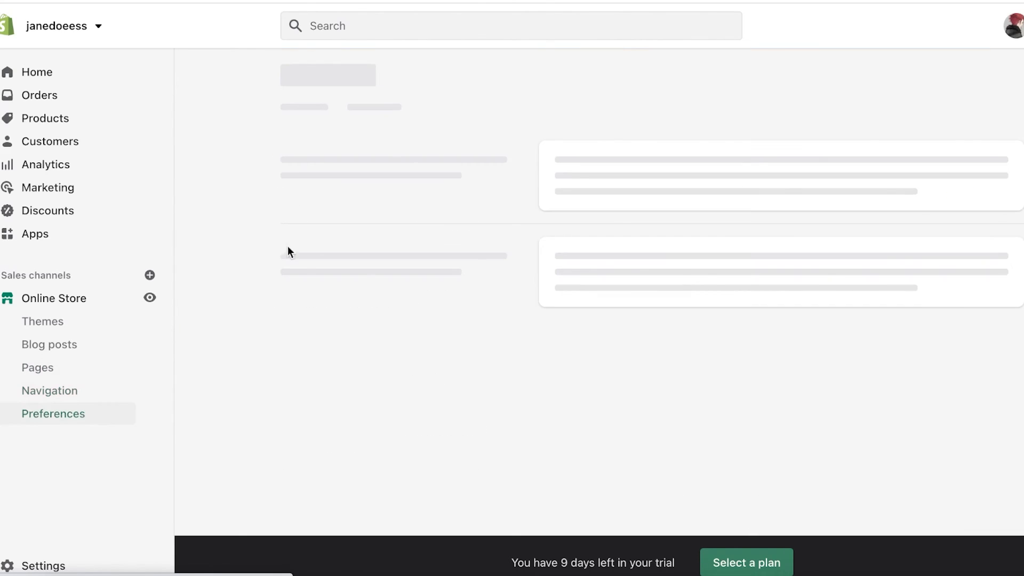
pyautogui.click(42, 321)
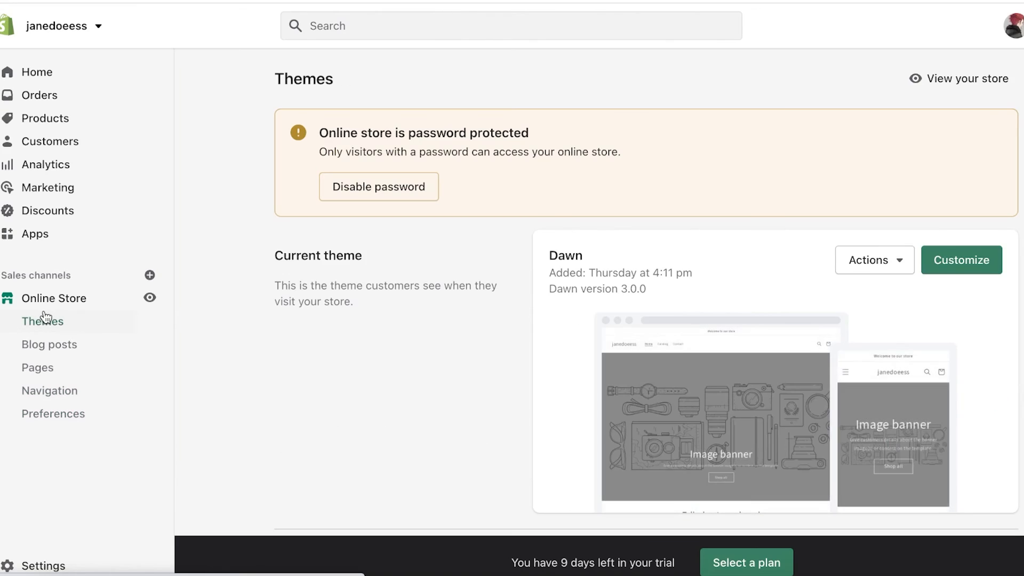
pyautogui.scroll(-1, 854, 229)
pyautogui.click(955, 241)
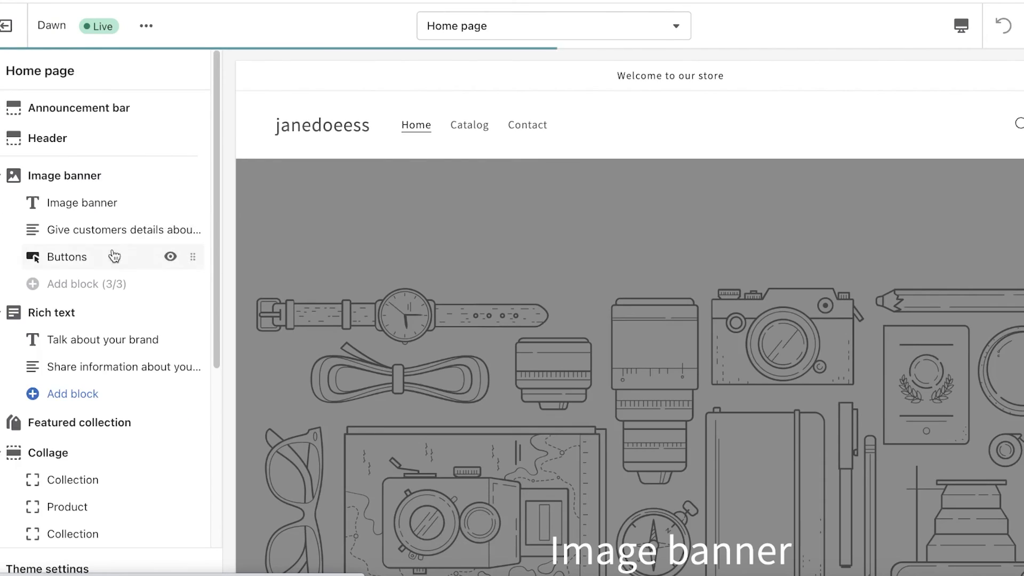
pyautogui.scroll(-15, 630, 164)
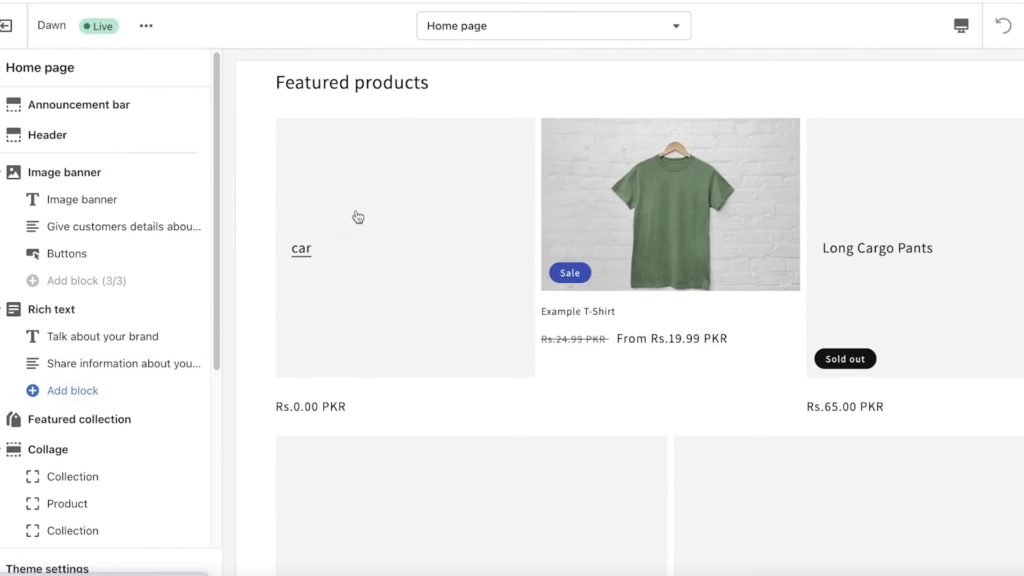
pyautogui.scroll(-10, 491, 400)
pyautogui.scroll(20, 494, 416)
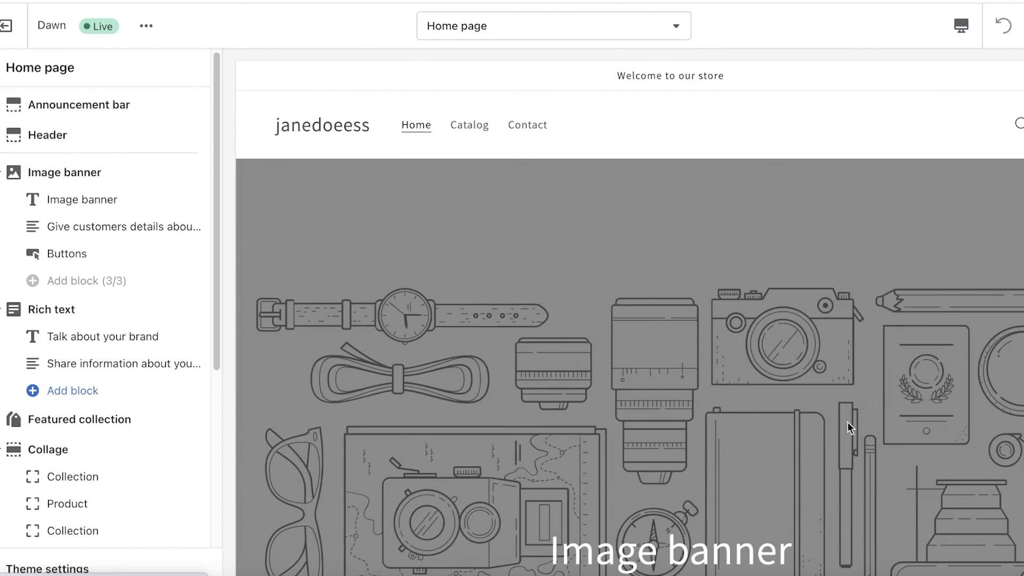
pyautogui.click(9, 25)
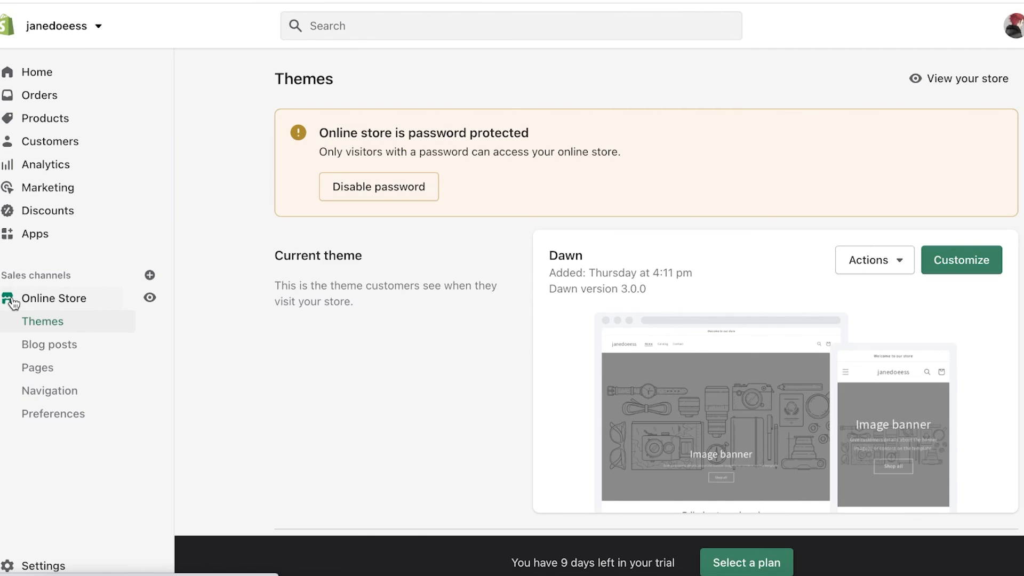
# Step: Return to the admin Home dashboard and dismiss the Select a plan banner
pyautogui.scroll(-4, 520, 367)
pyautogui.scroll(4, 402, 316)
pyautogui.click(27, 73)
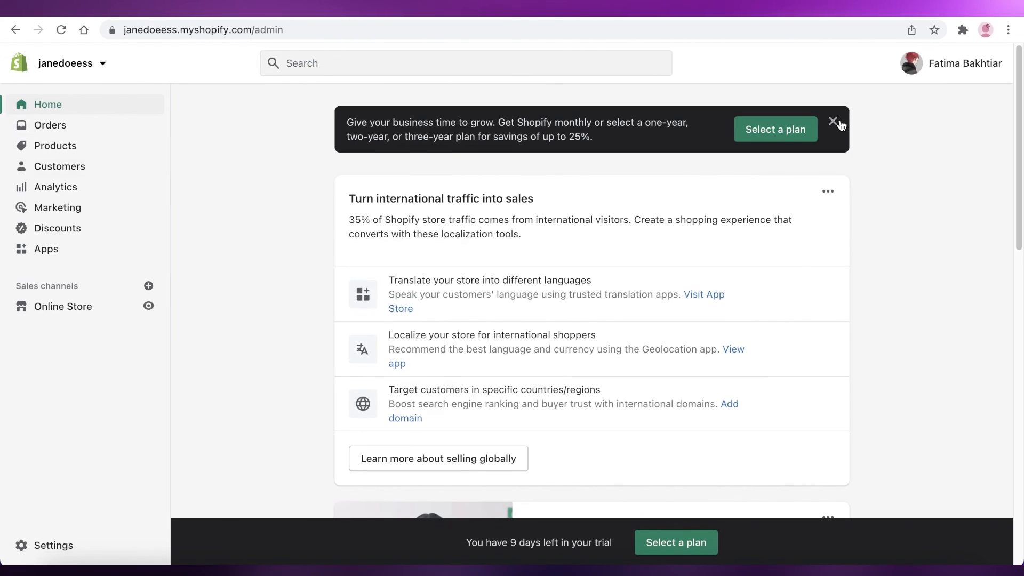
pyautogui.click(916, 91)
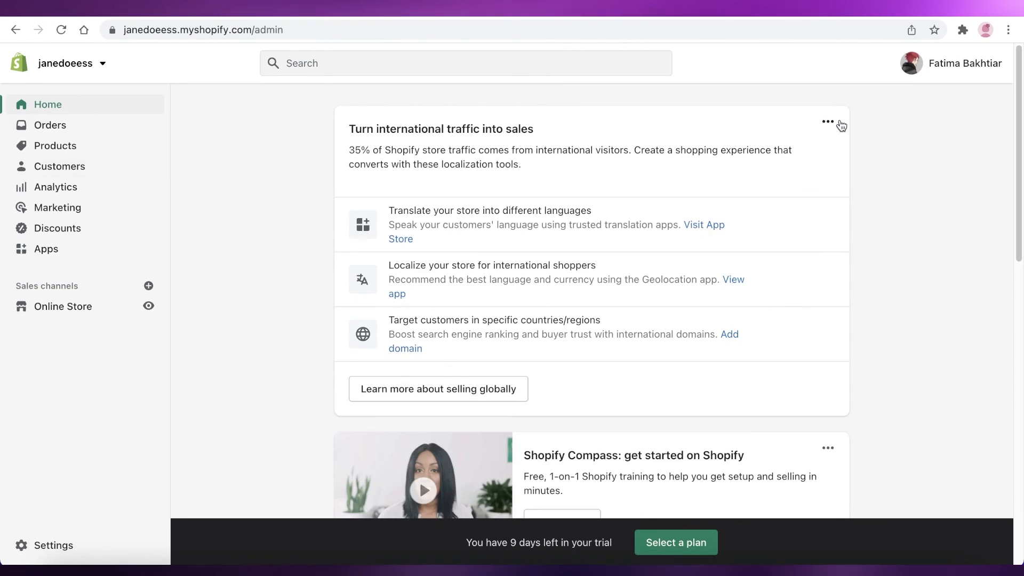